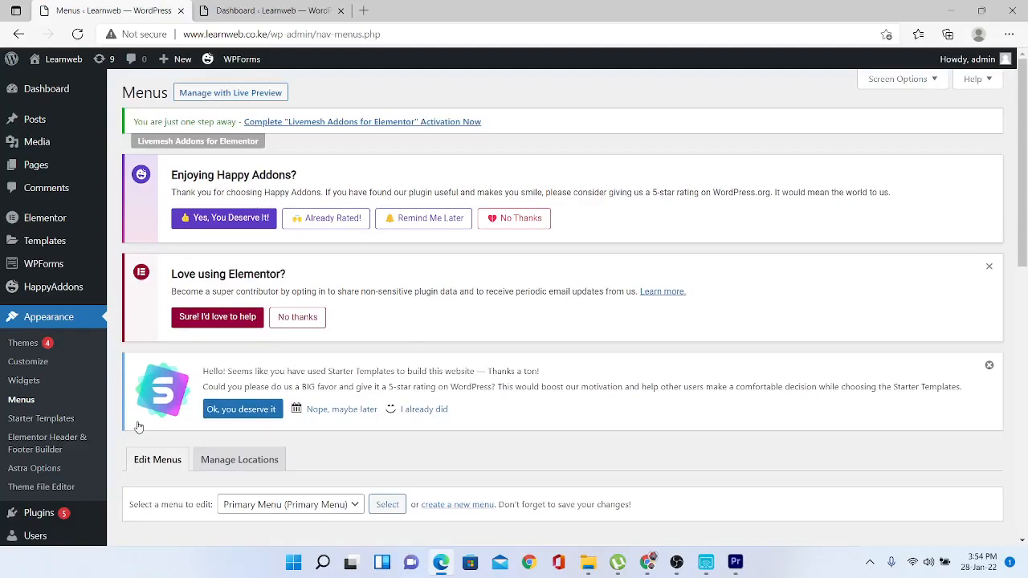
# Check the list of existing menus and start creating a new menu.
pyautogui.moveTo(1026, 160); pyautogui.dragTo(1026, 302)
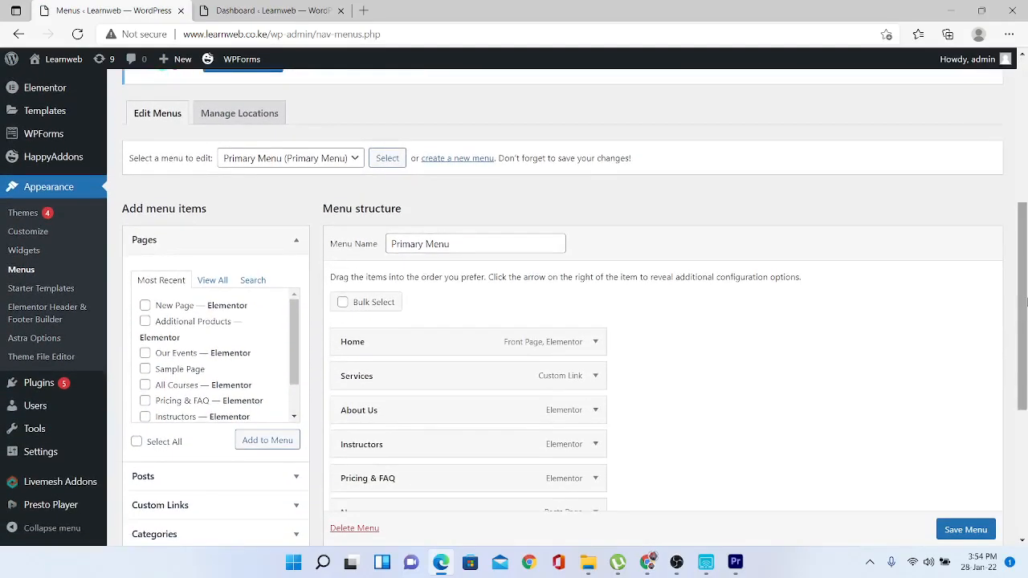
pyautogui.click(359, 159)
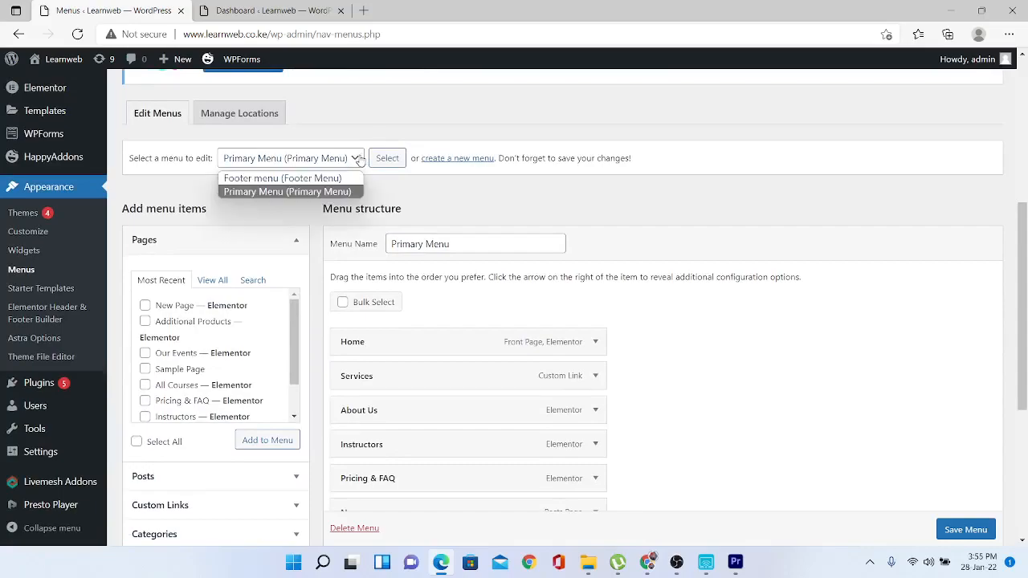
pyautogui.click(359, 159)
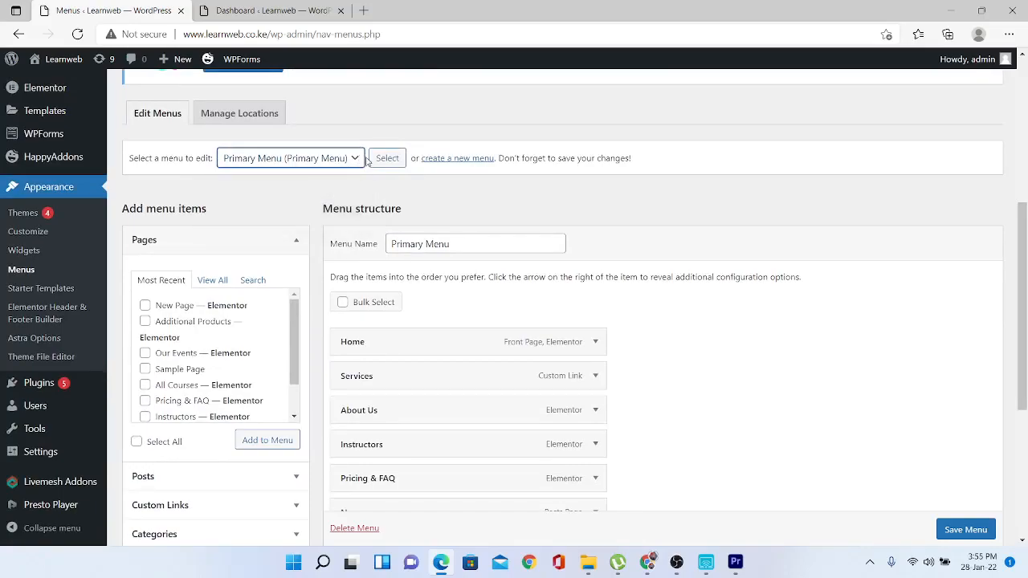
pyautogui.click(455, 160)
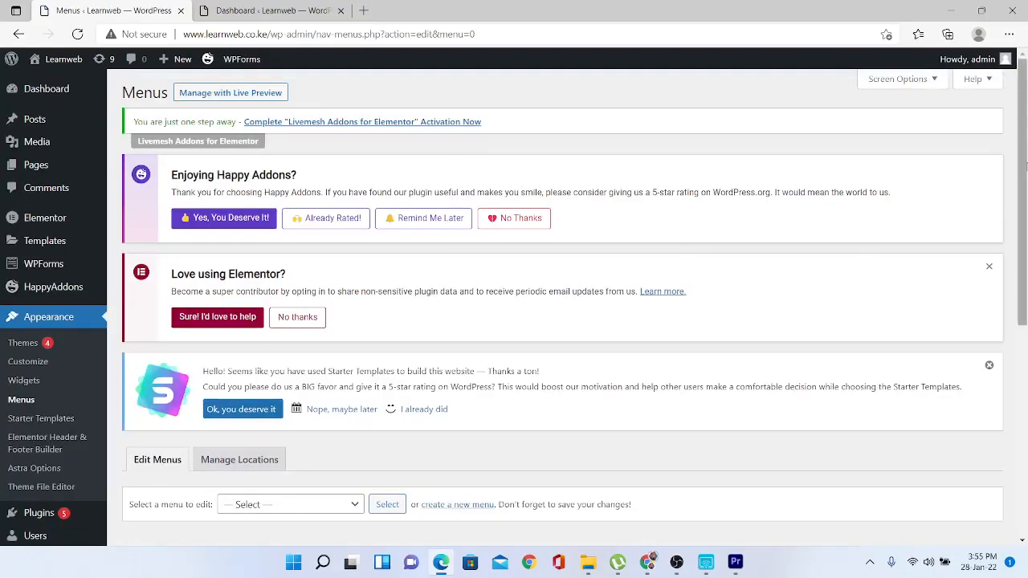
# Name the menu "New Menu", assign it to the Primary Menu display location and create it.
pyautogui.moveTo(1026, 153); pyautogui.dragTo(1017, 295)
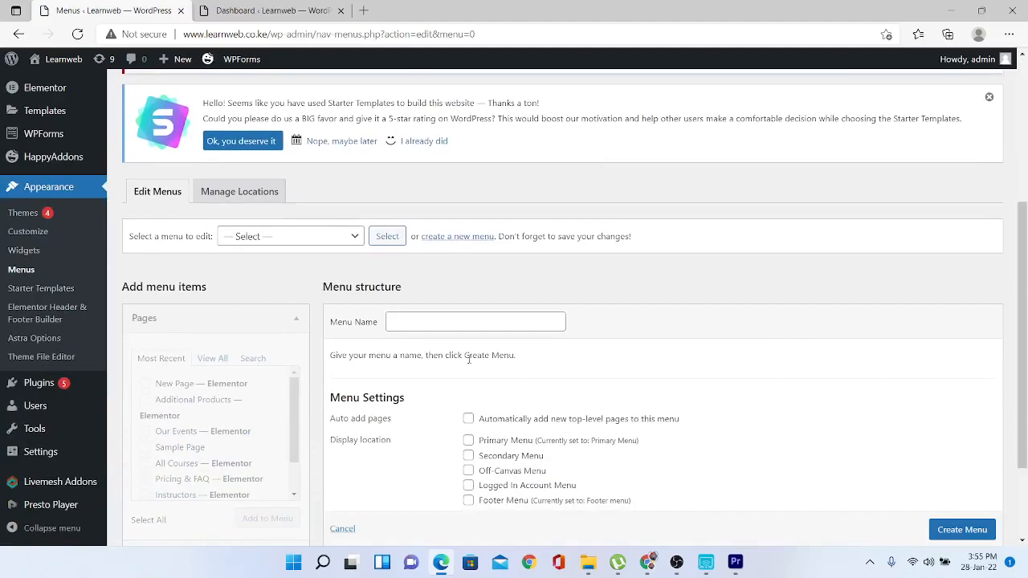
pyautogui.click(412, 322)
pyautogui.write('New Menu')
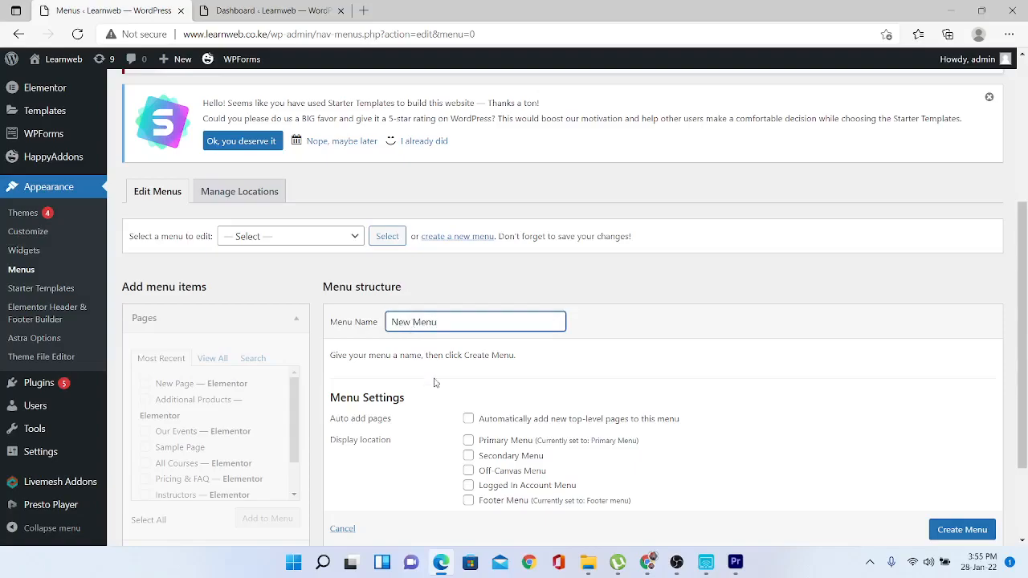
pyautogui.scroll(-1, 961, 536)
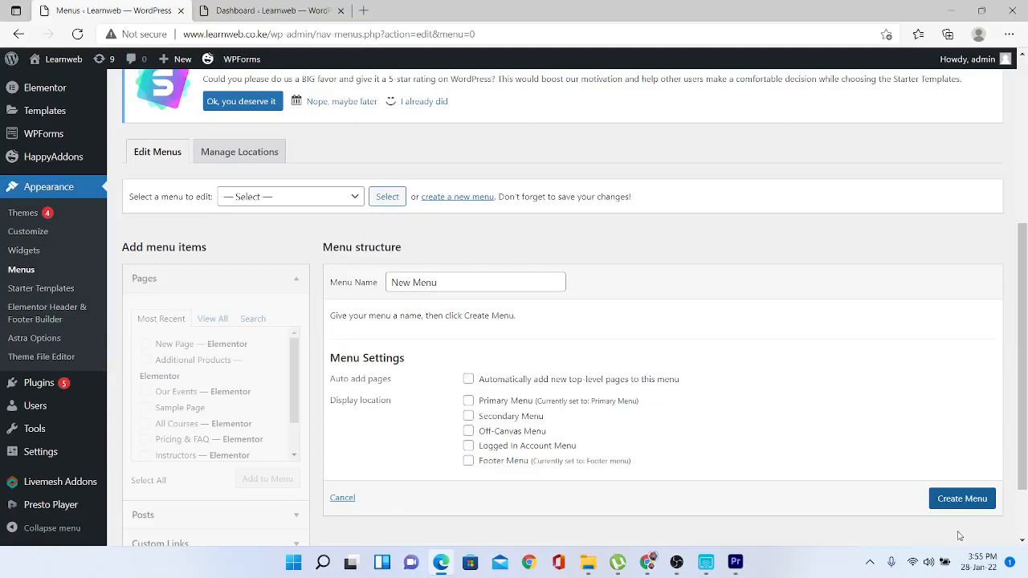
pyautogui.click(469, 401)
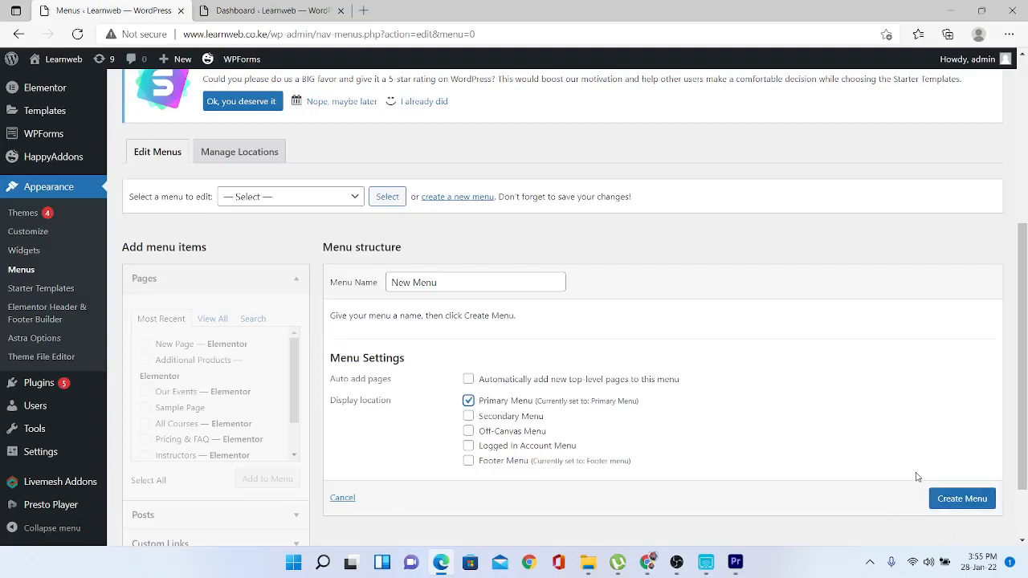
pyautogui.click(967, 501)
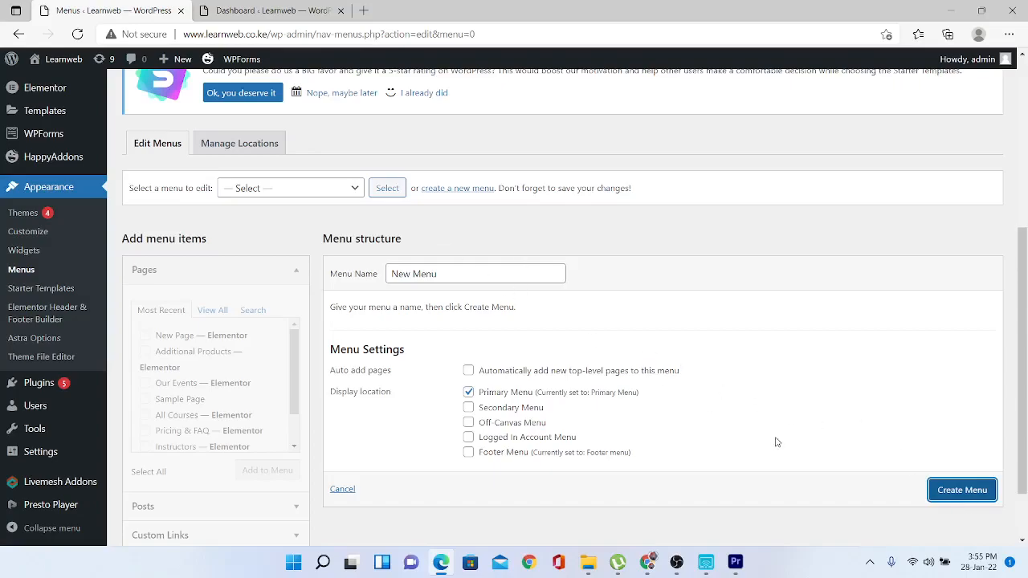
pyautogui.click(974, 498)
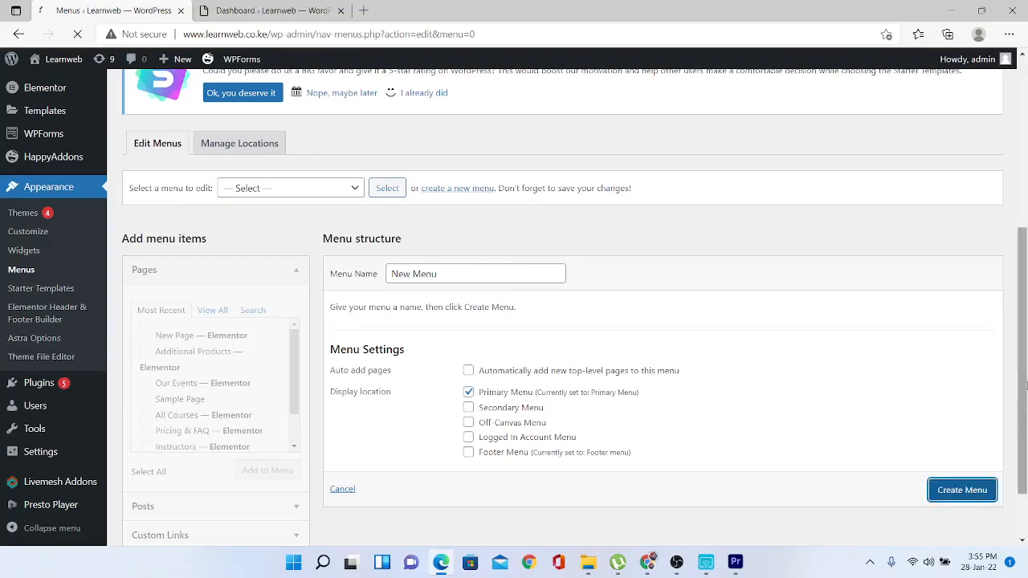
# Add the Home, News, About Us, All Courses and Contact pages to New Menu and save it.
pyautogui.moveTo(1025, 360); pyautogui.dragTo(1026, 395)
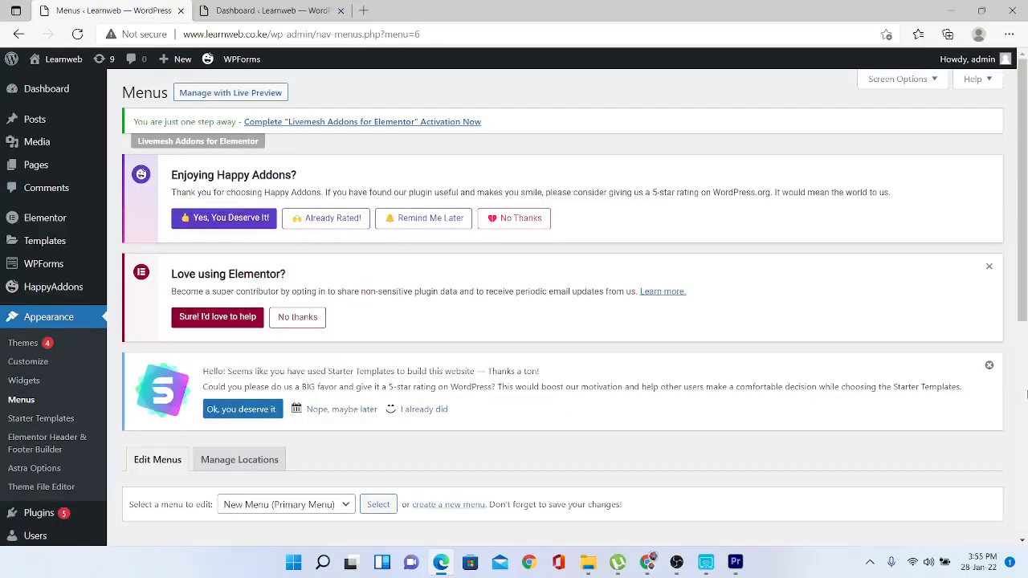
pyautogui.moveTo(1021, 188); pyautogui.dragTo(1019, 408)
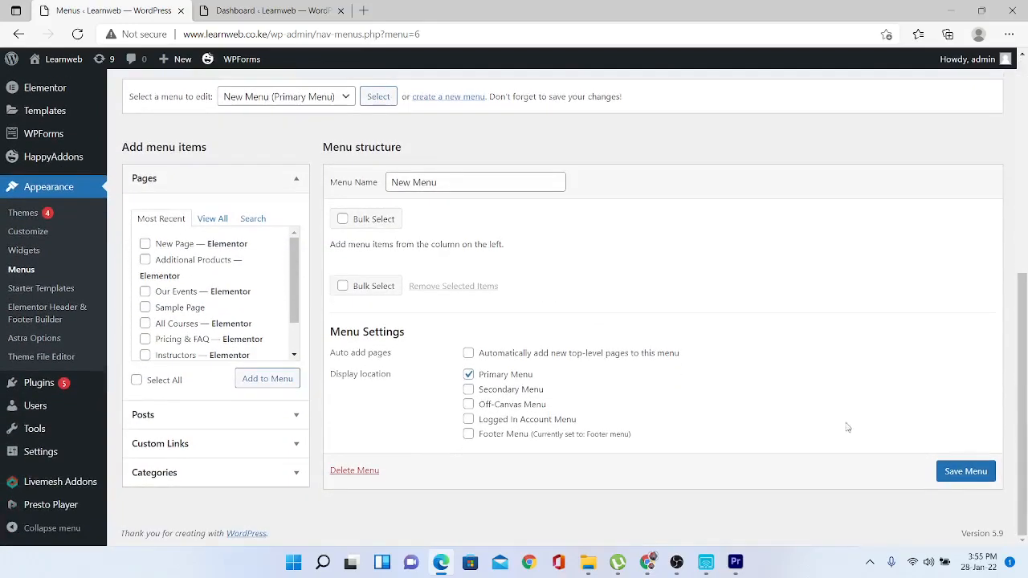
pyautogui.click(212, 219)
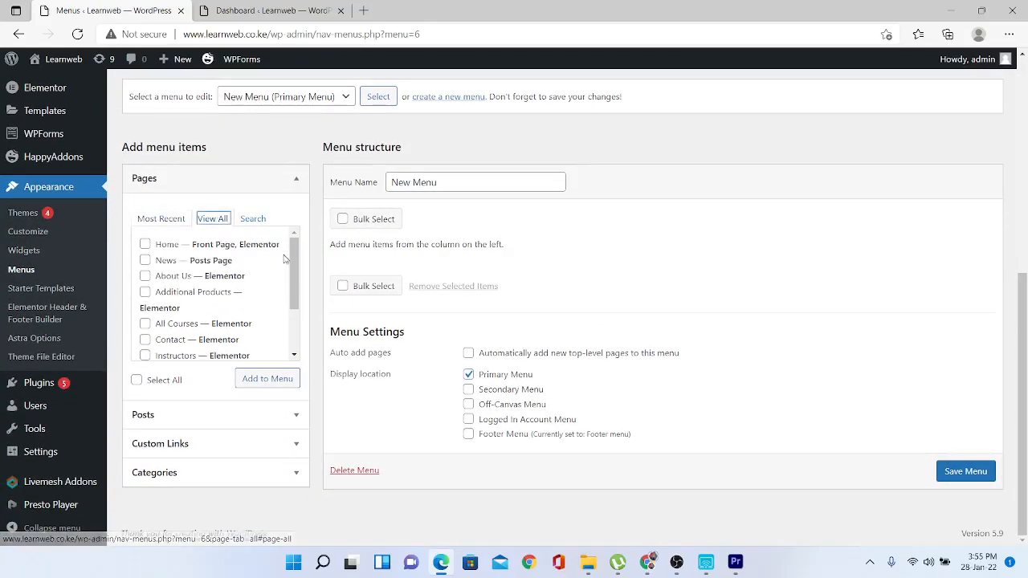
pyautogui.click(145, 244)
pyautogui.click(145, 262)
pyautogui.click(145, 276)
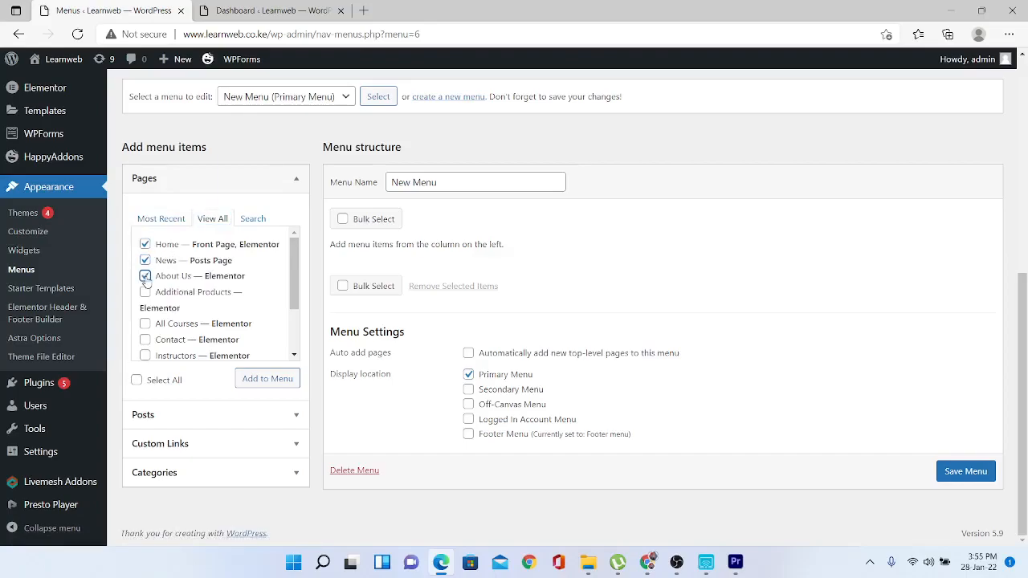
pyautogui.click(145, 324)
pyautogui.click(145, 340)
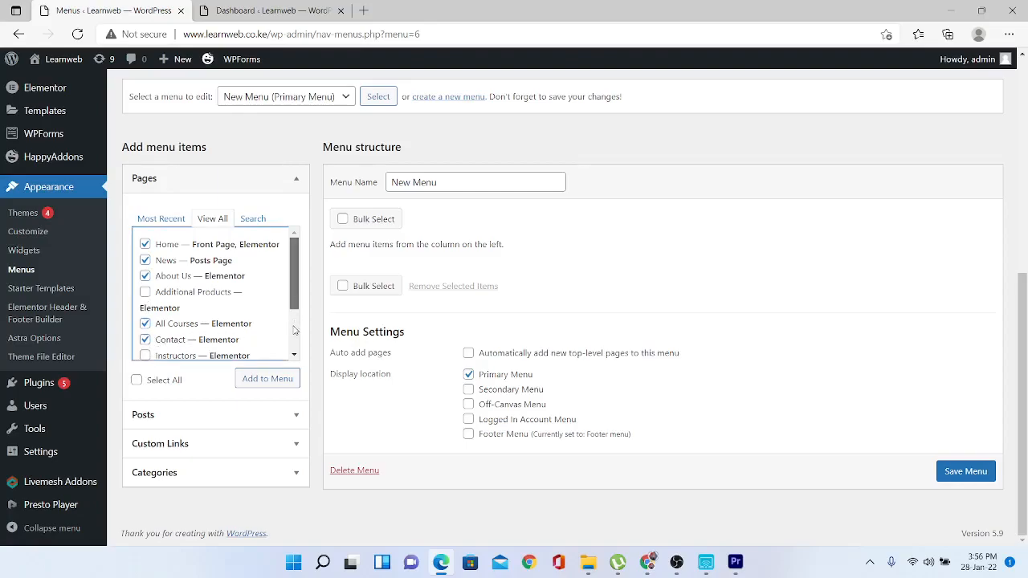
pyautogui.scroll(-2, 294, 331)
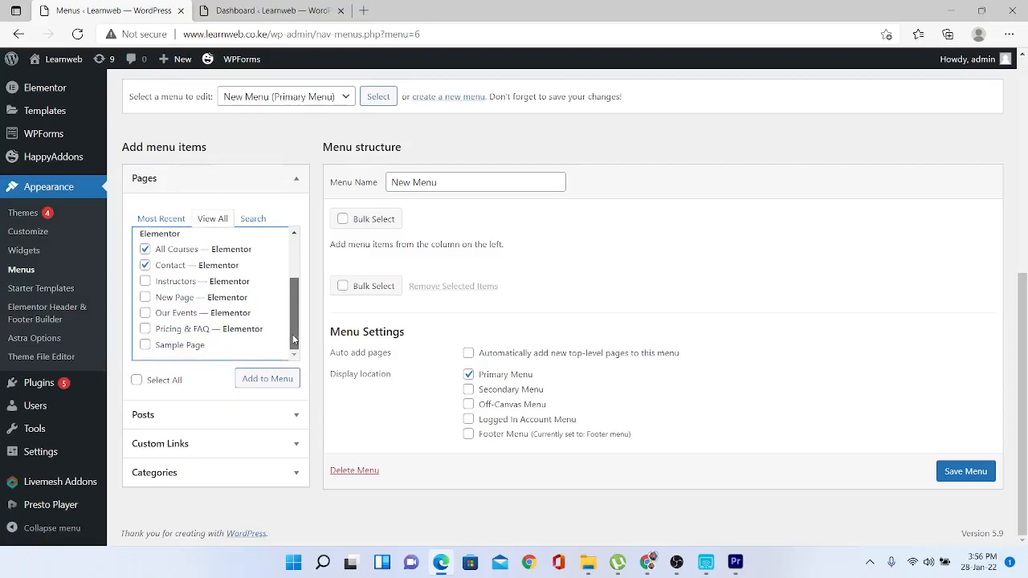
pyautogui.click(271, 386)
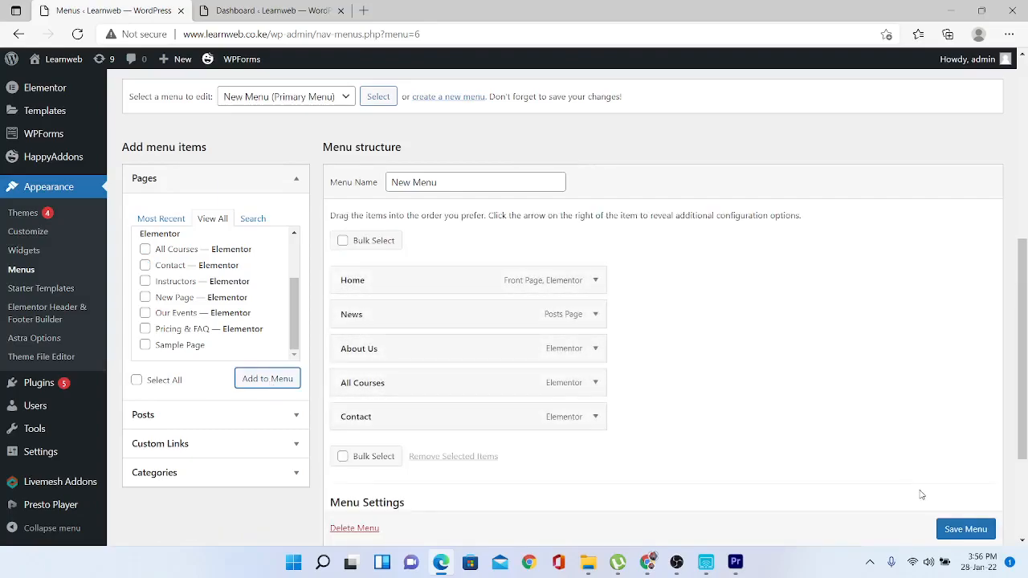
pyautogui.click(970, 532)
pyautogui.click(971, 537)
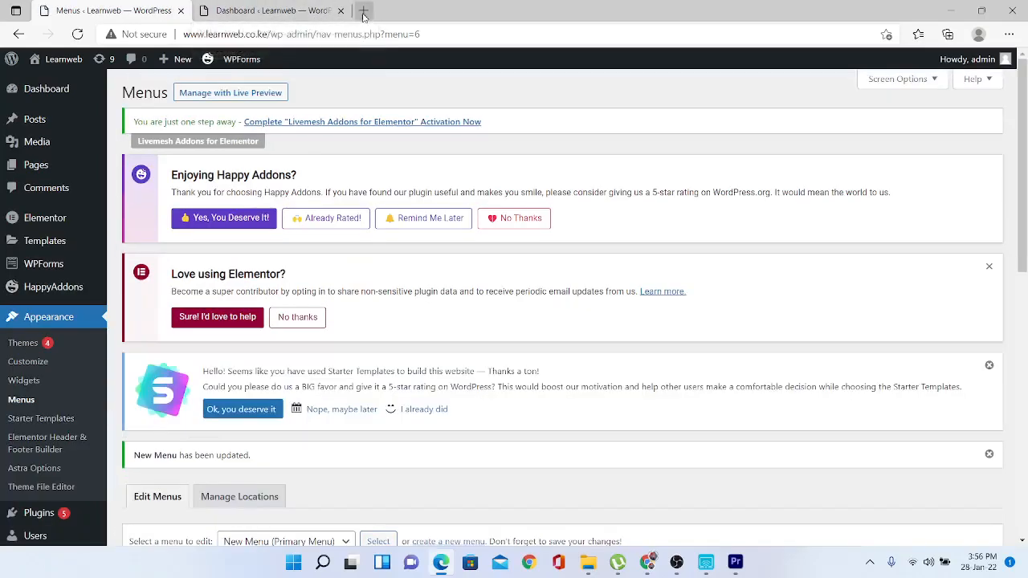
# Open learnweb.co.ke in a new browser tab to check the site's navigation menu.
pyautogui.click(363, 11)
pyautogui.click(347, 41)
pyautogui.write('lear')
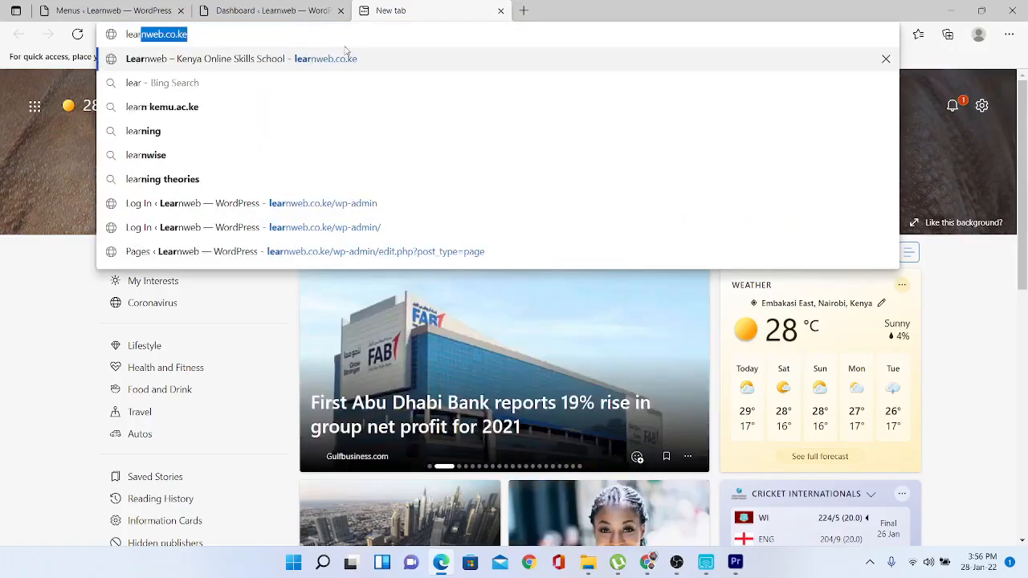
pyautogui.press('Return')
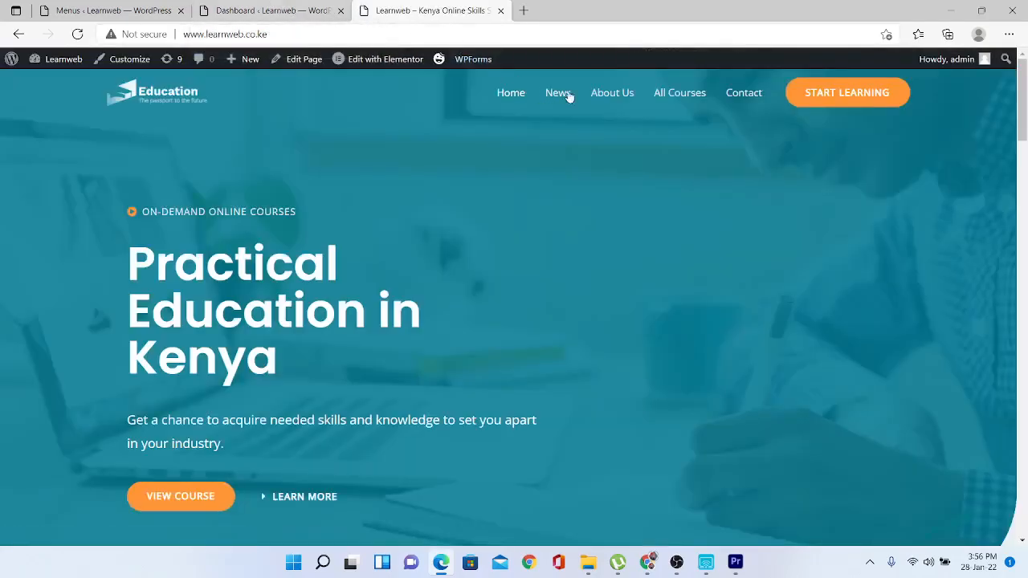
# Back in the menu editor, move All Courses directly below Home and save the menu.
pyautogui.click(249, 10)
pyautogui.click(131, 8)
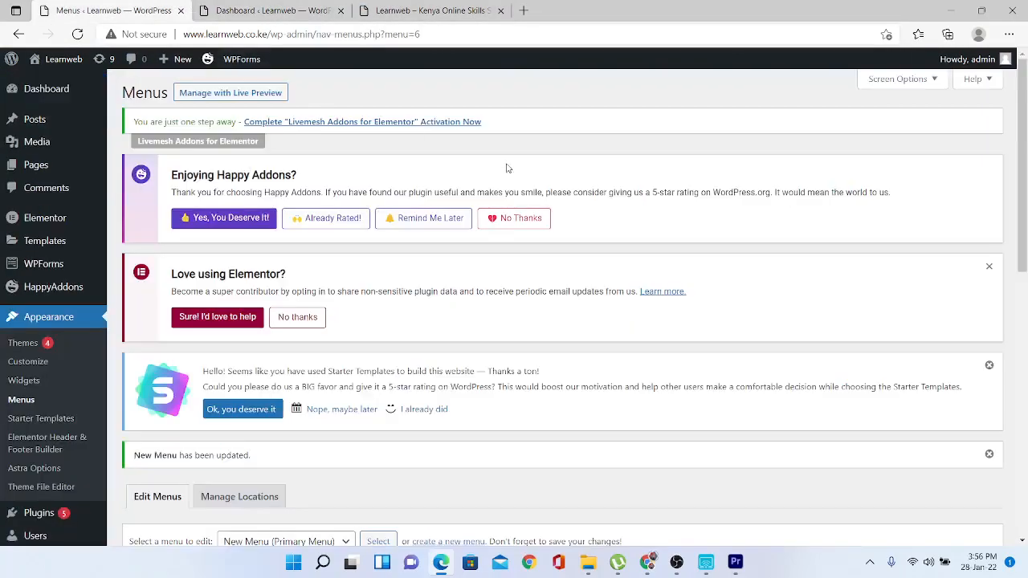
pyautogui.scroll(-3, 1017, 325)
pyautogui.scroll(-3, 1016, 325)
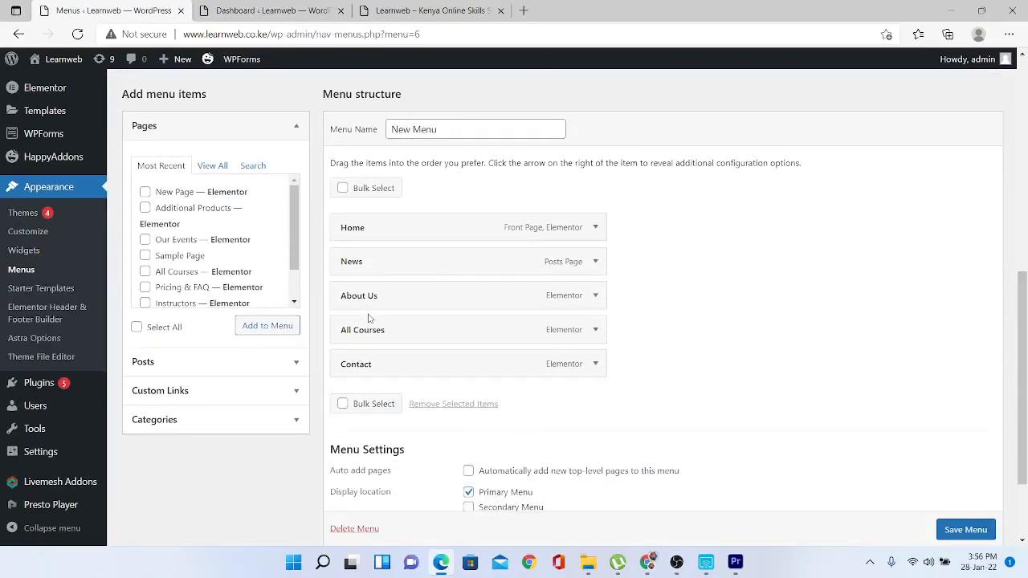
pyautogui.moveTo(367, 329); pyautogui.dragTo(368, 262)
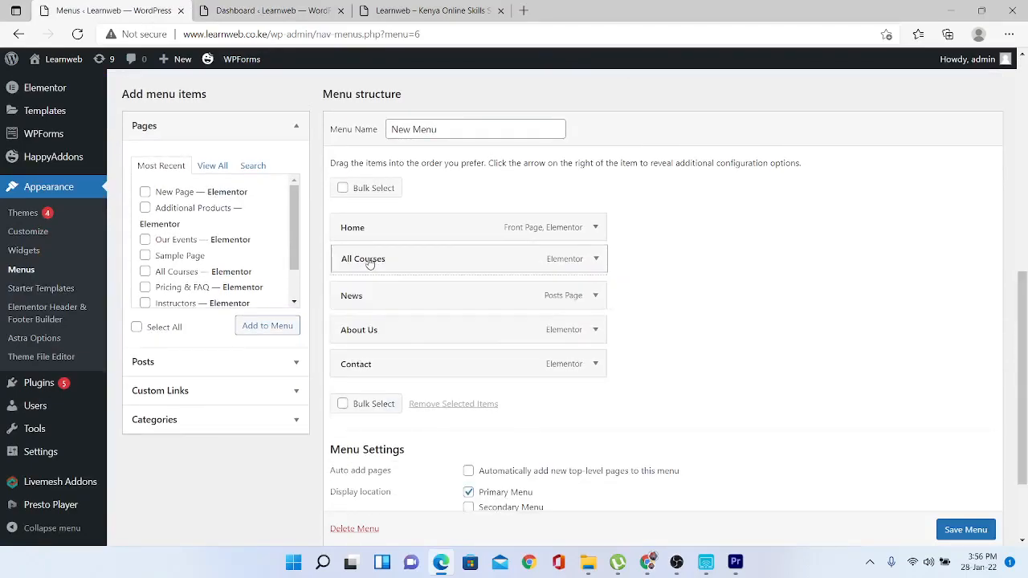
pyautogui.scroll(-1, 959, 544)
pyautogui.click(964, 530)
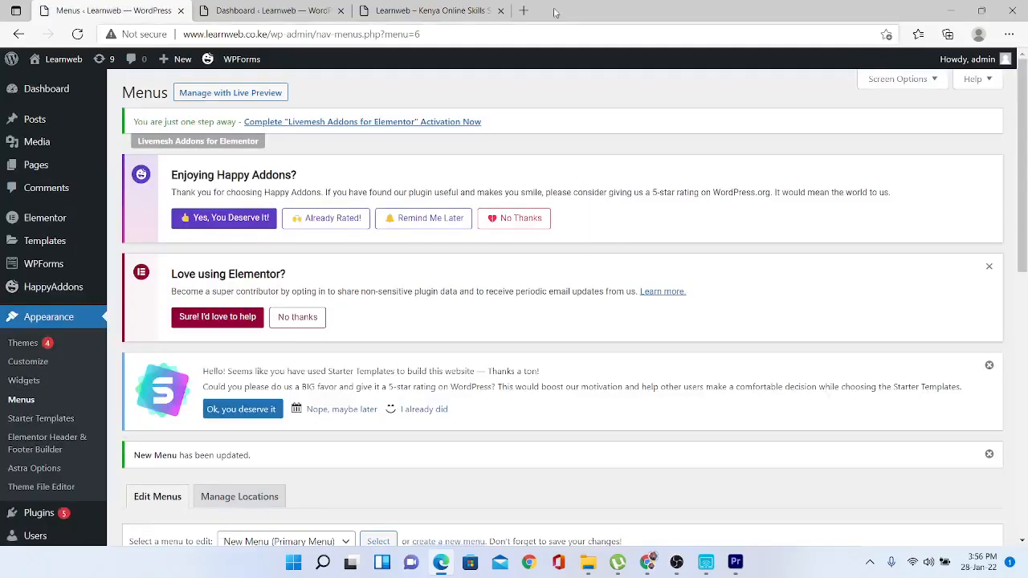
# Reload the live home page to check the navigation order, and return to the menu editor.
pyautogui.click(439, 8)
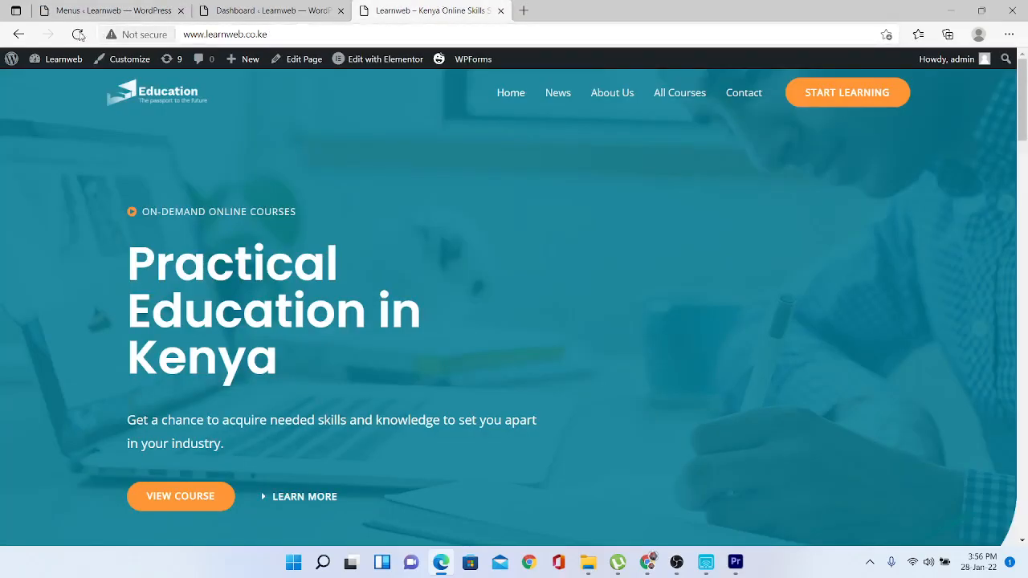
pyautogui.click(78, 33)
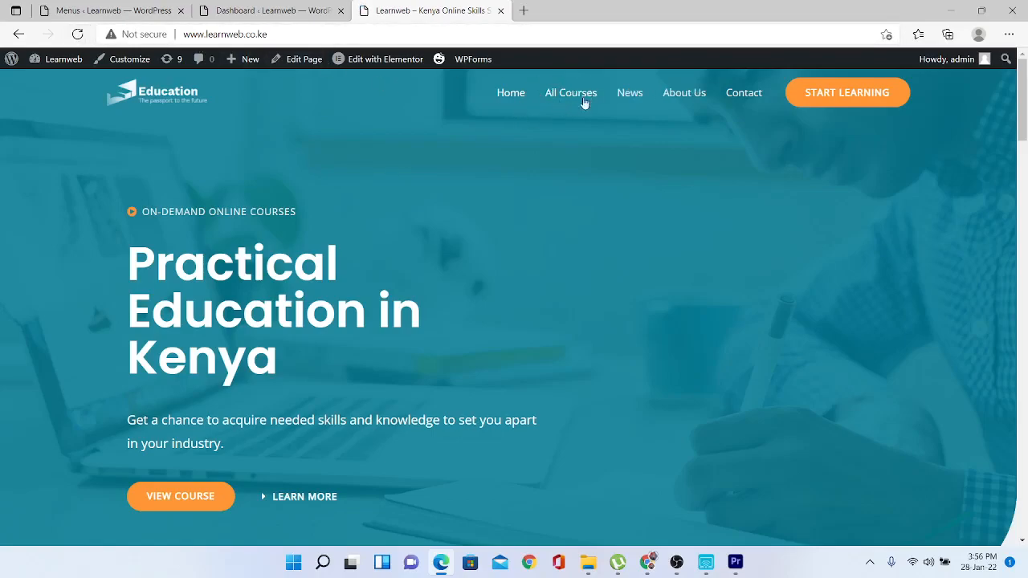
pyautogui.click(118, 10)
# Add the Instructors and Pricing & FAQ pages to New Menu.
pyautogui.moveTo(1026, 165); pyautogui.dragTo(1026, 353)
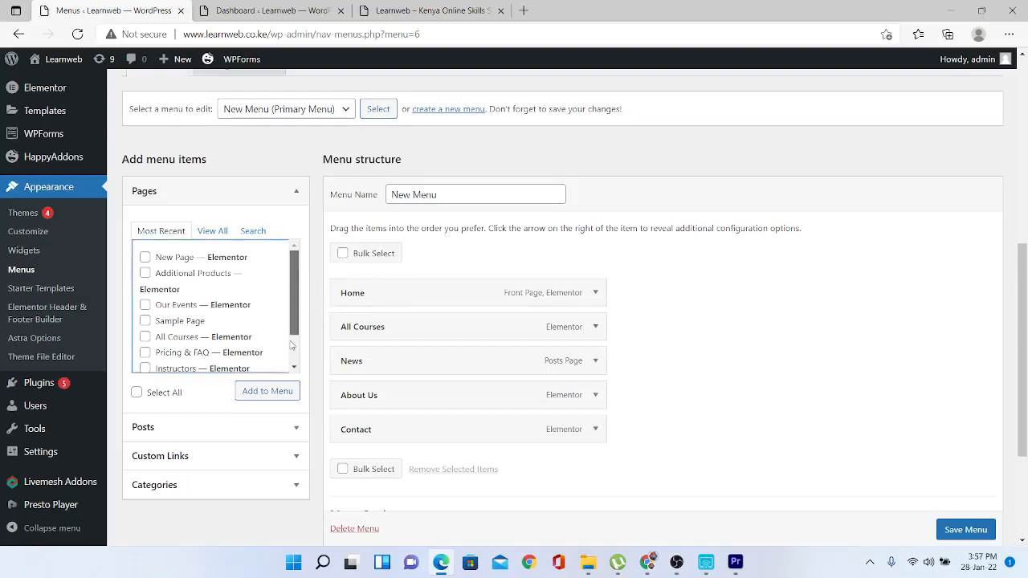
pyautogui.moveTo(291, 313); pyautogui.dragTo(285, 378)
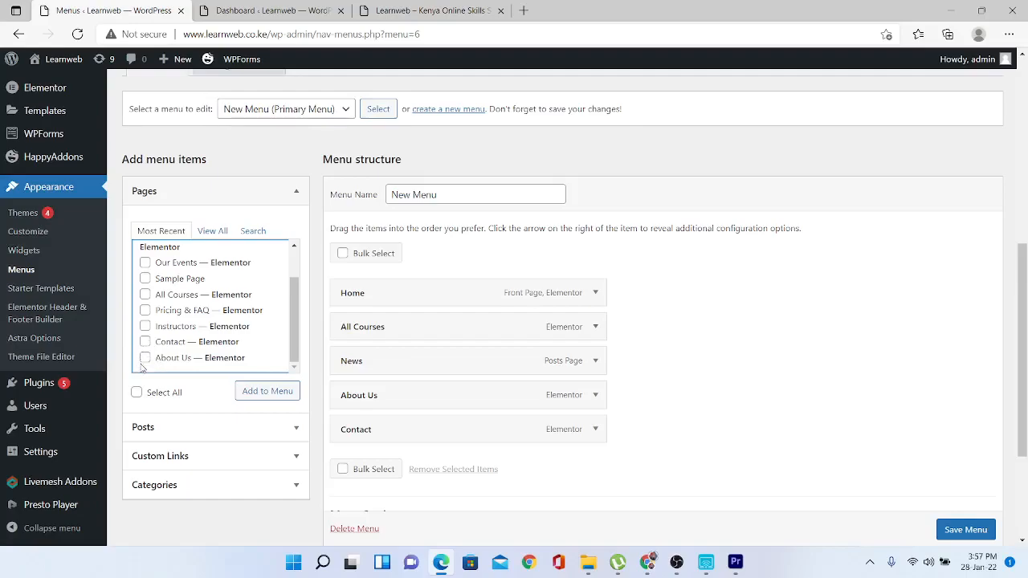
pyautogui.click(145, 326)
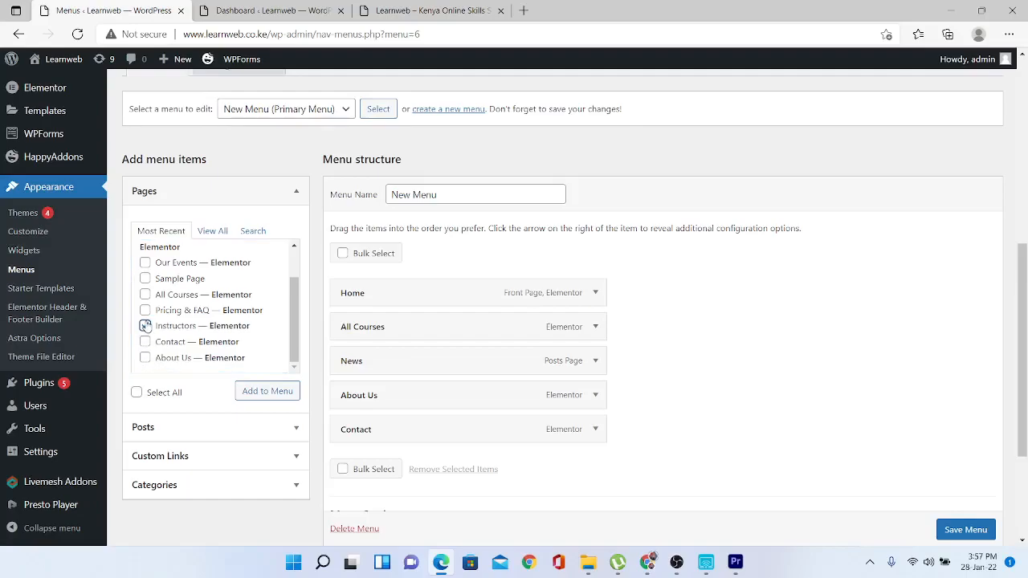
pyautogui.click(145, 310)
pyautogui.click(269, 394)
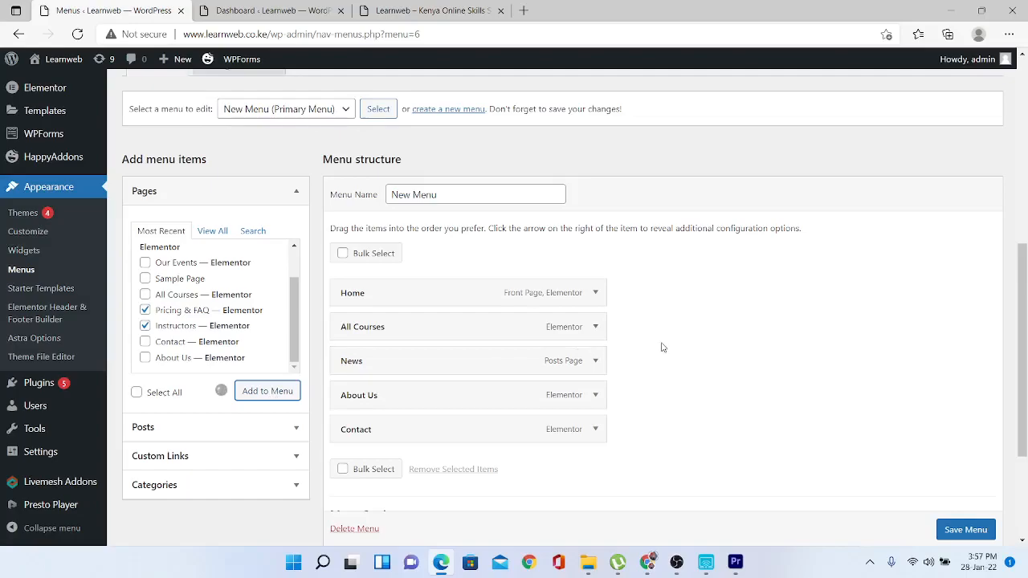
# Move Pricing & FAQ and Instructors up between All Courses and News, and save the menu.
pyautogui.moveTo(1026, 314)
pyautogui.mouseDown()
pyautogui.moveTo(1025, 396)
pyautogui.moveTo(1026, 298)
pyautogui.mouseUp()
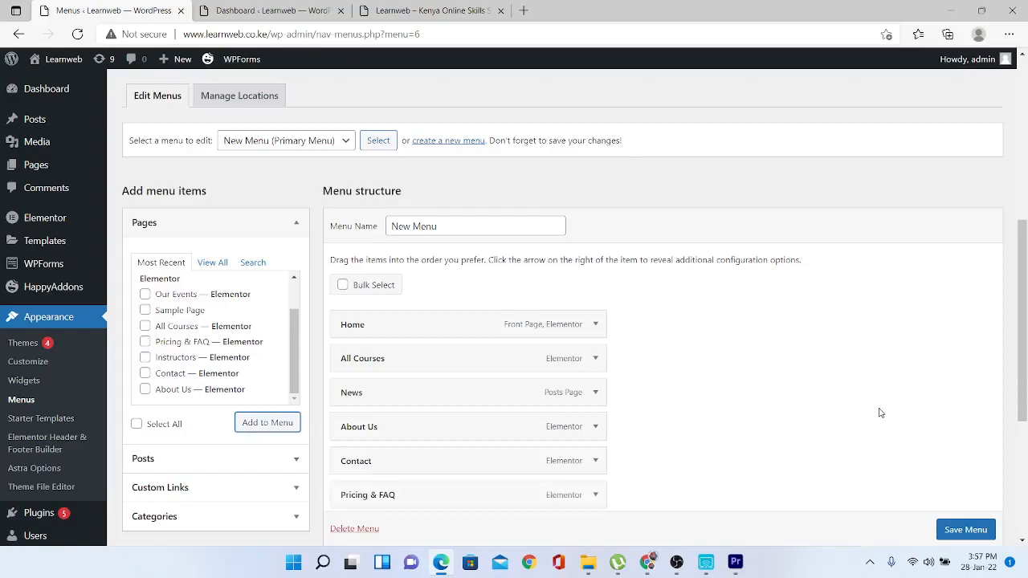
pyautogui.moveTo(1022, 358); pyautogui.dragTo(1021, 415)
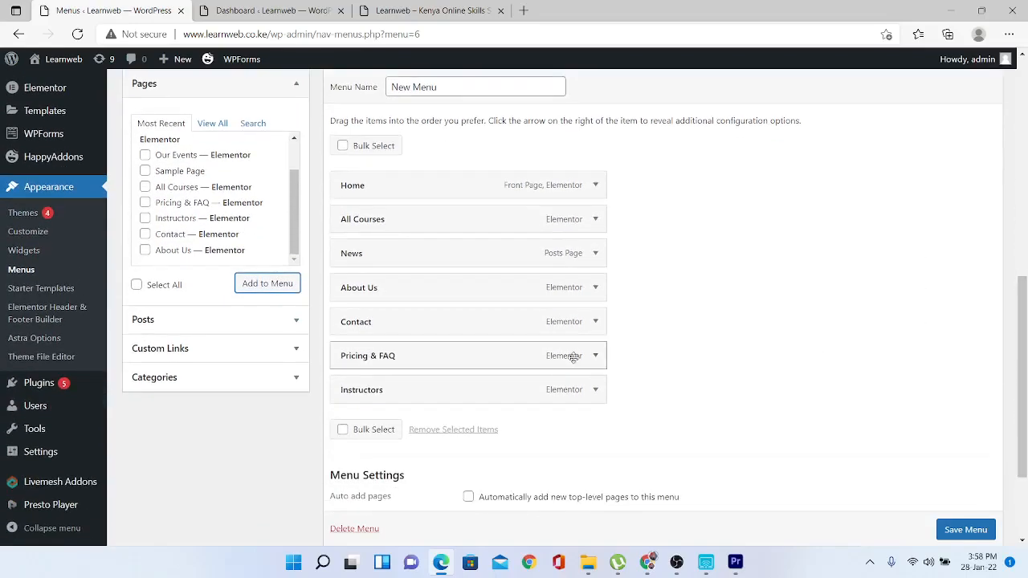
pyautogui.moveTo(407, 366); pyautogui.dragTo(414, 267)
pyautogui.moveTo(382, 396); pyautogui.dragTo(384, 293)
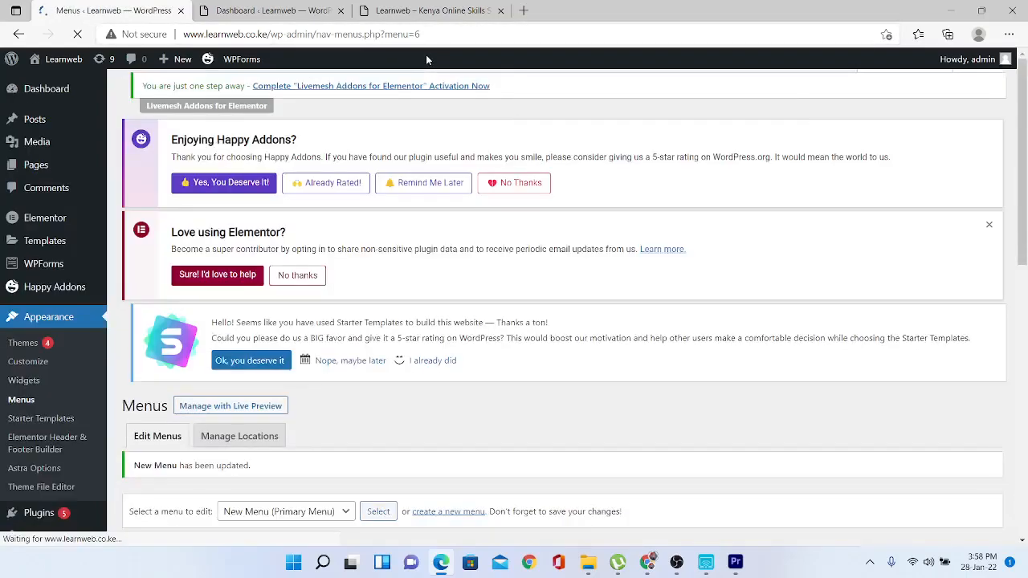
# Inspect the All Courses dropdown in the live home page's navigation.
pyautogui.click(420, 13)
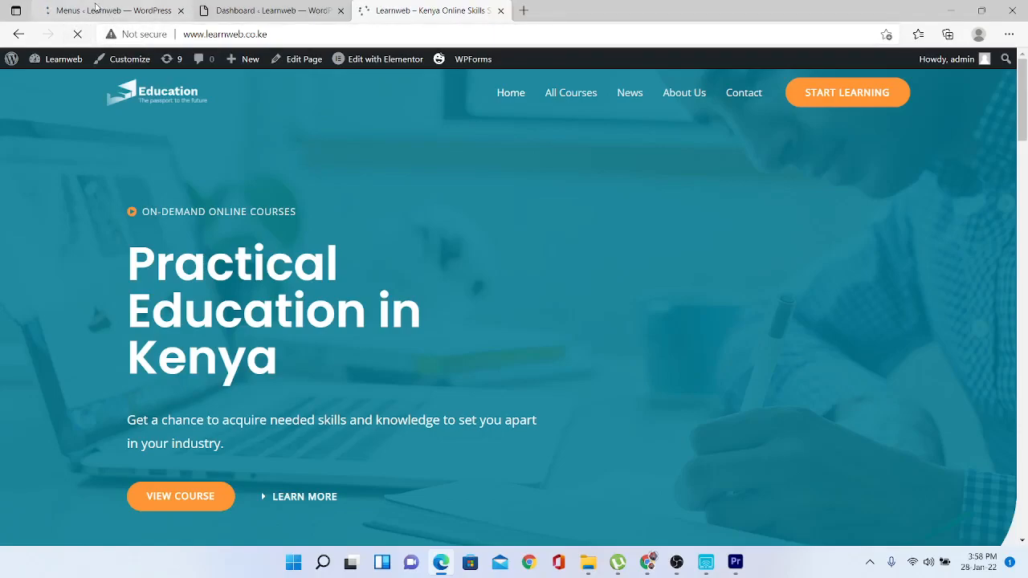
pyautogui.click(95, 8)
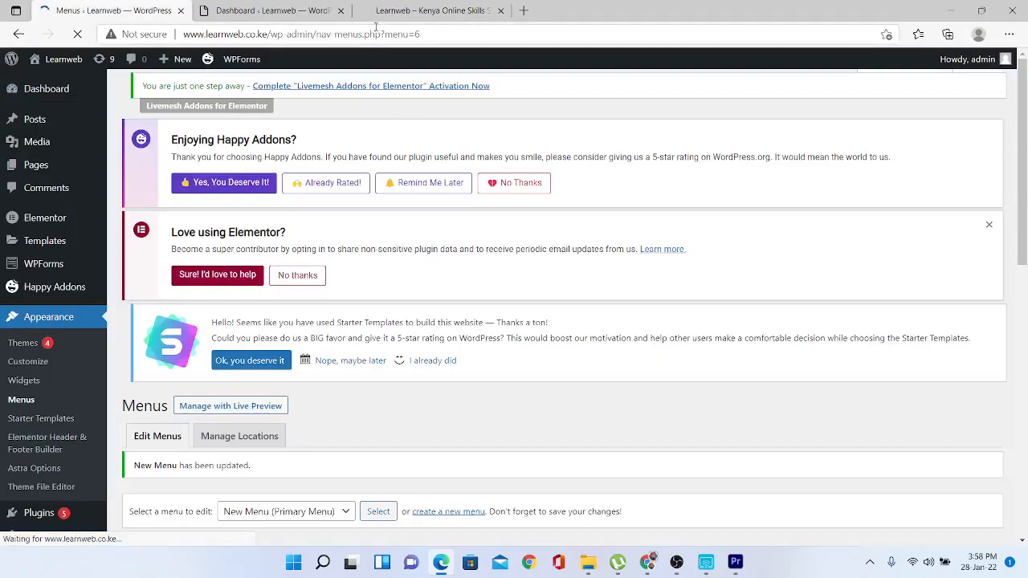
pyautogui.click(418, 11)
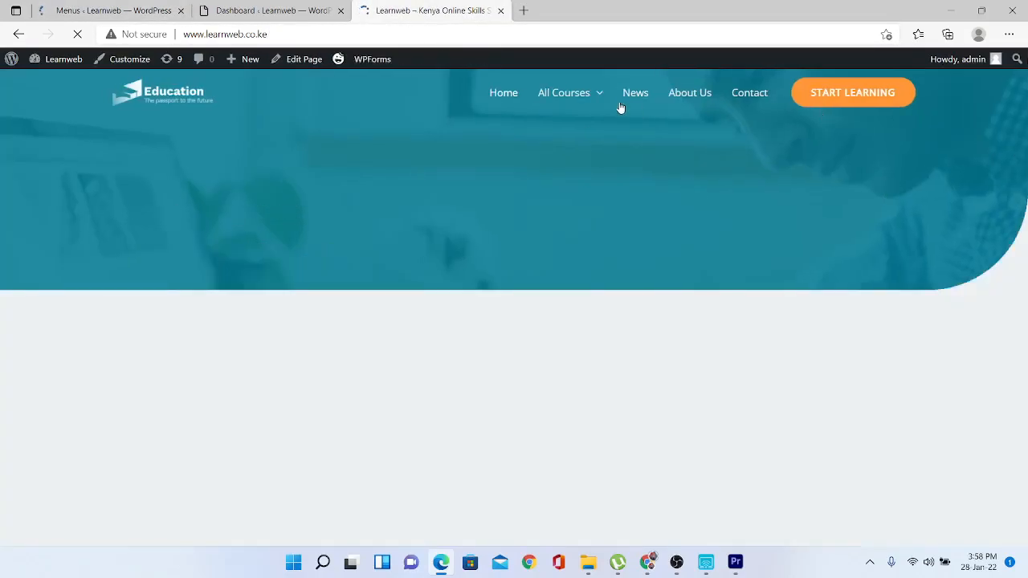
pyautogui.moveTo(604, 97)
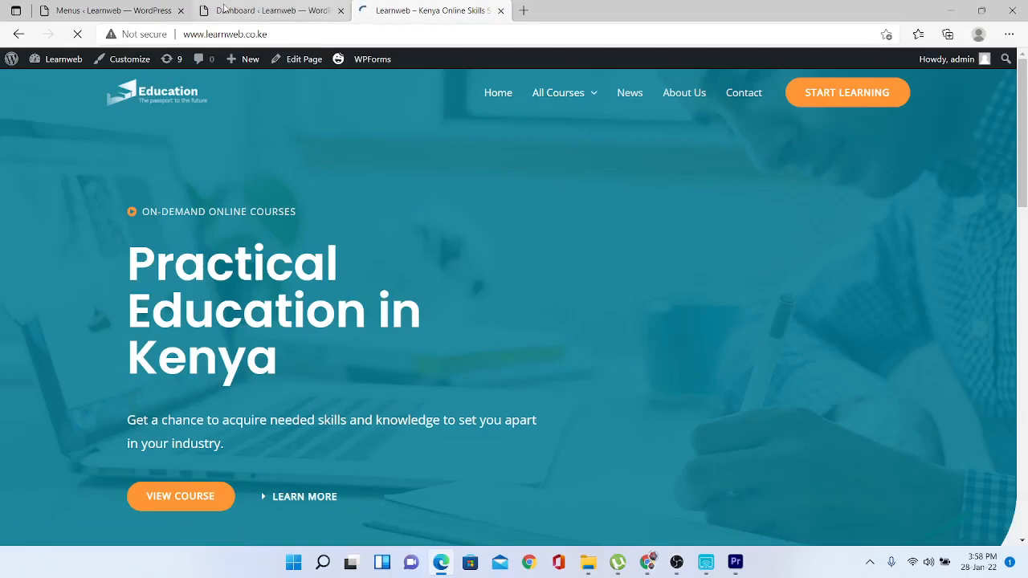
# Back in the menu editor, nest Instructors as a sub item under Pricing & FAQ and save New Menu.
pyautogui.click(135, 9)
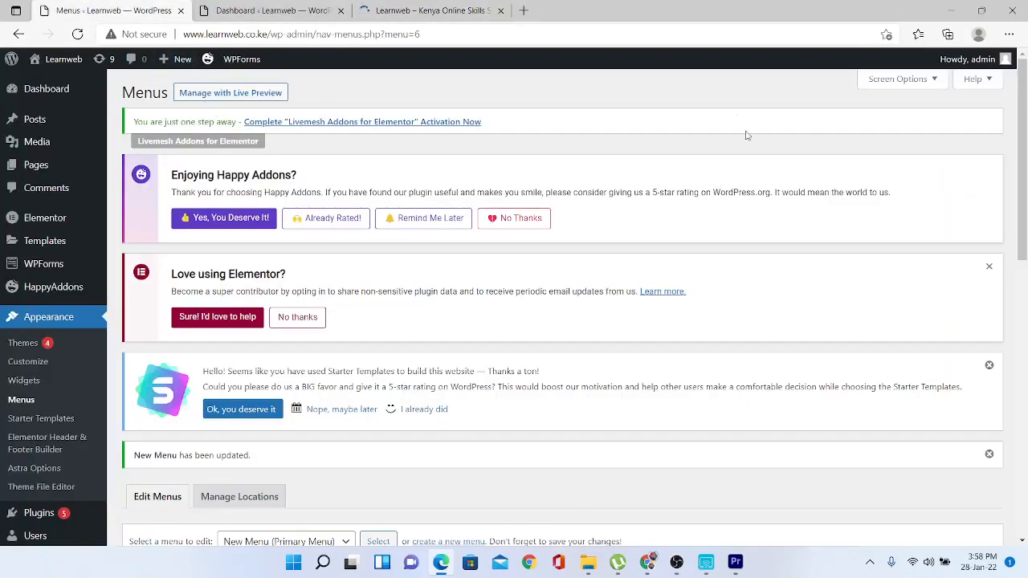
pyautogui.scroll(-5, 1014, 132)
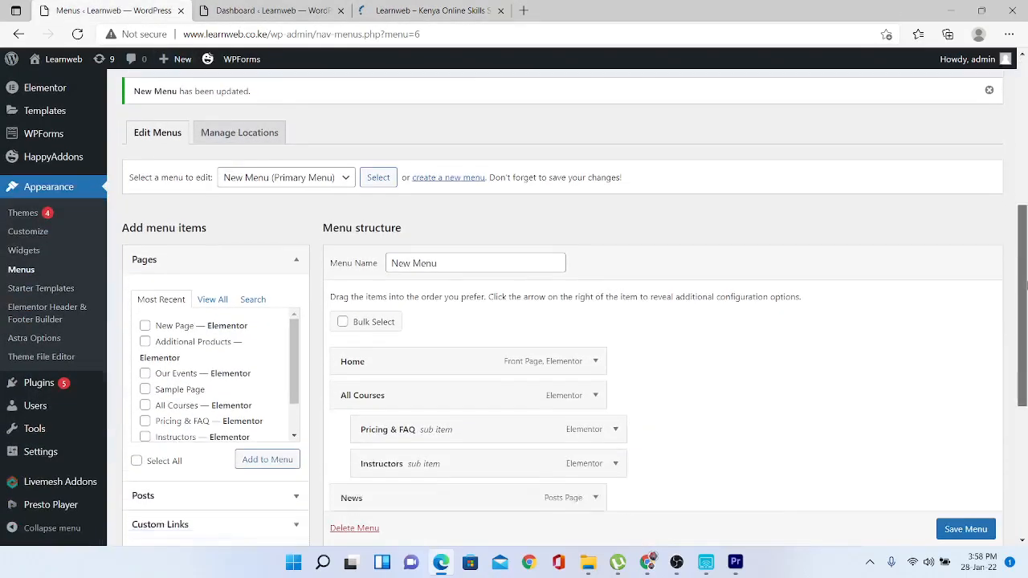
pyautogui.moveTo(450, 404); pyautogui.dragTo(481, 419)
pyautogui.click(968, 531)
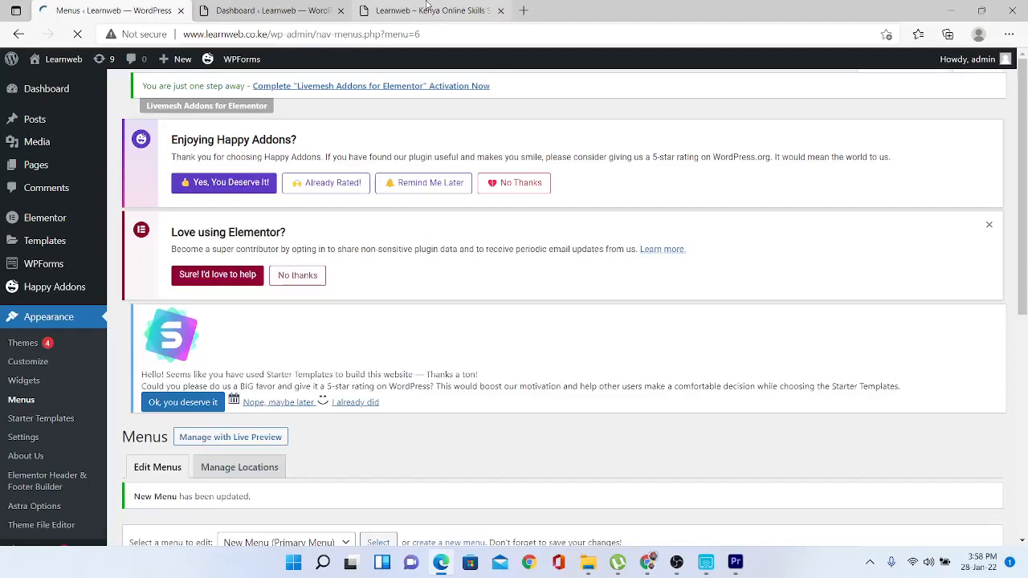
# Reload the live home page and check the nested submenu of Pricing & FAQ under All Courses.
pyautogui.click(427, 10)
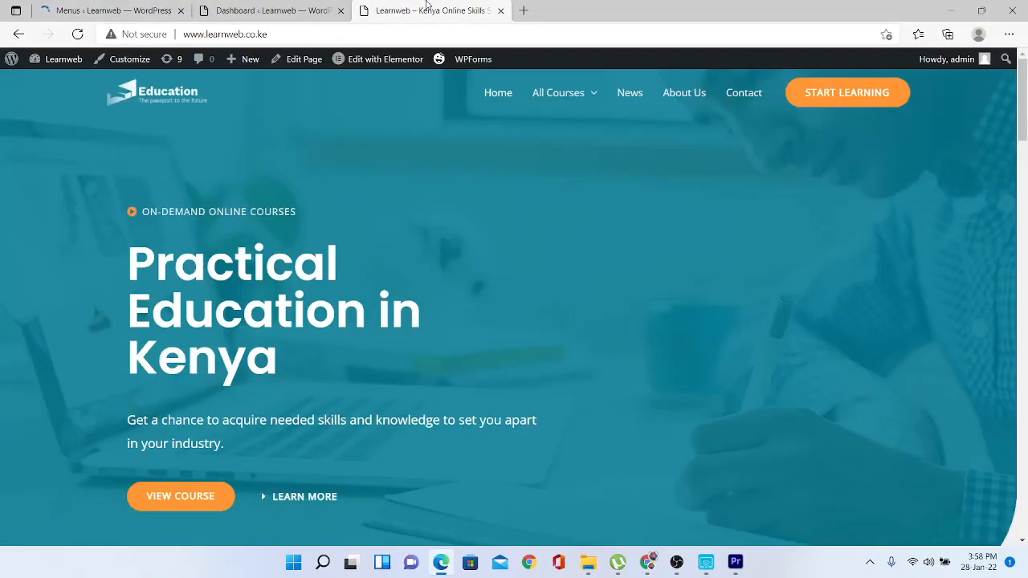
pyautogui.click(78, 34)
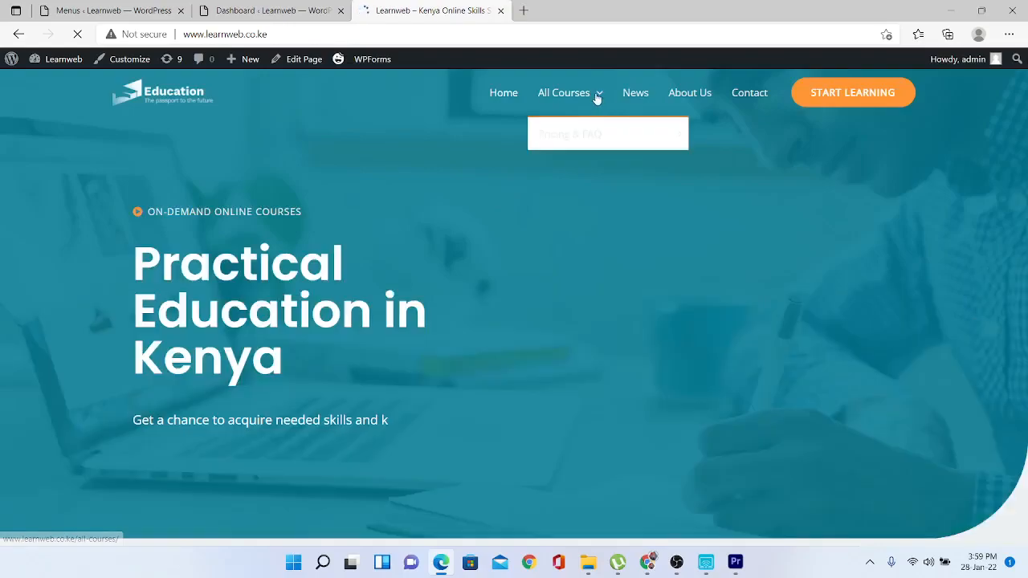
pyautogui.moveTo(606, 137)
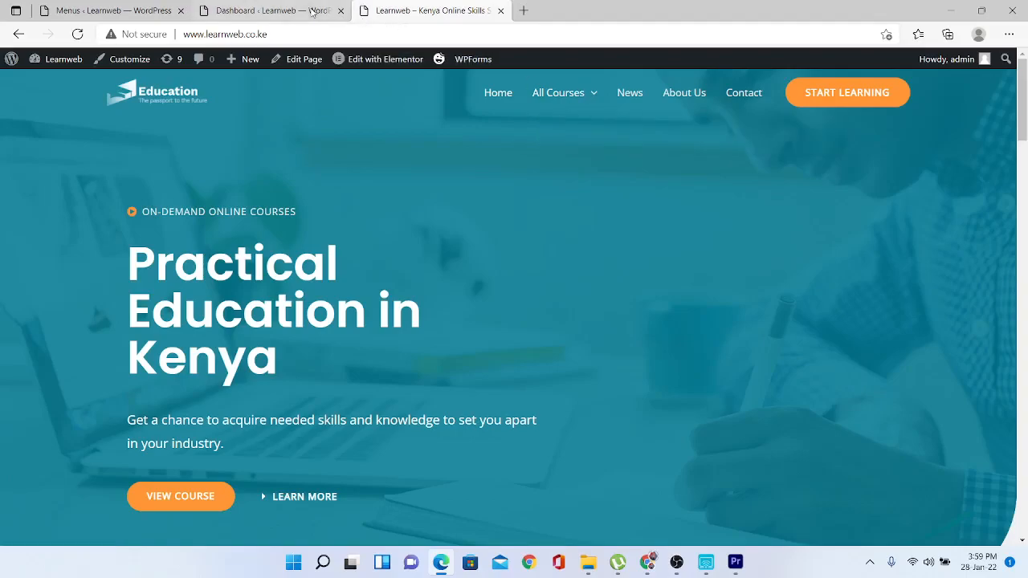
# Return to the menu editor and load the Footer menu for editing.
pyautogui.click(92, 10)
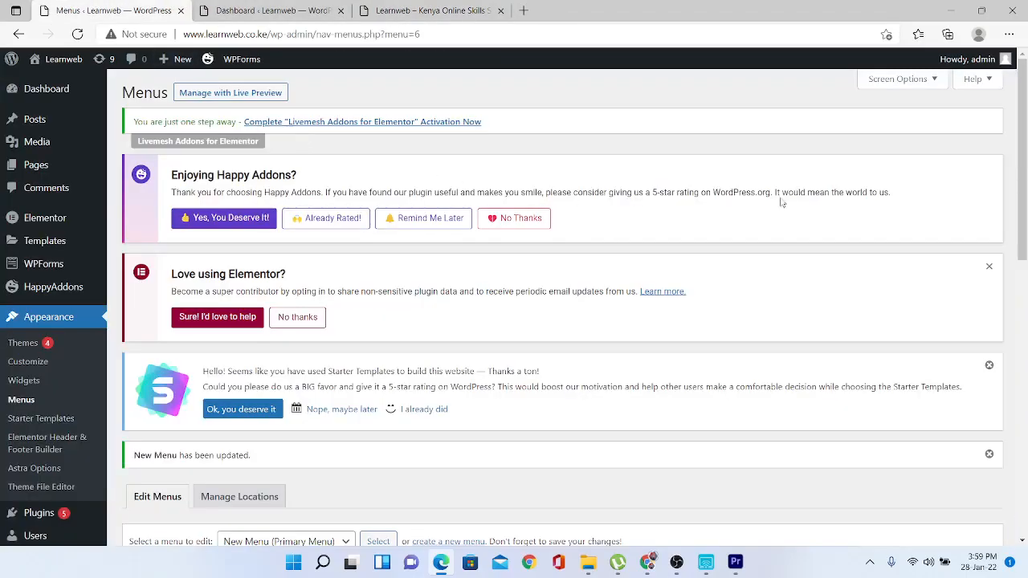
pyautogui.moveTo(1026, 165); pyautogui.dragTo(1026, 305)
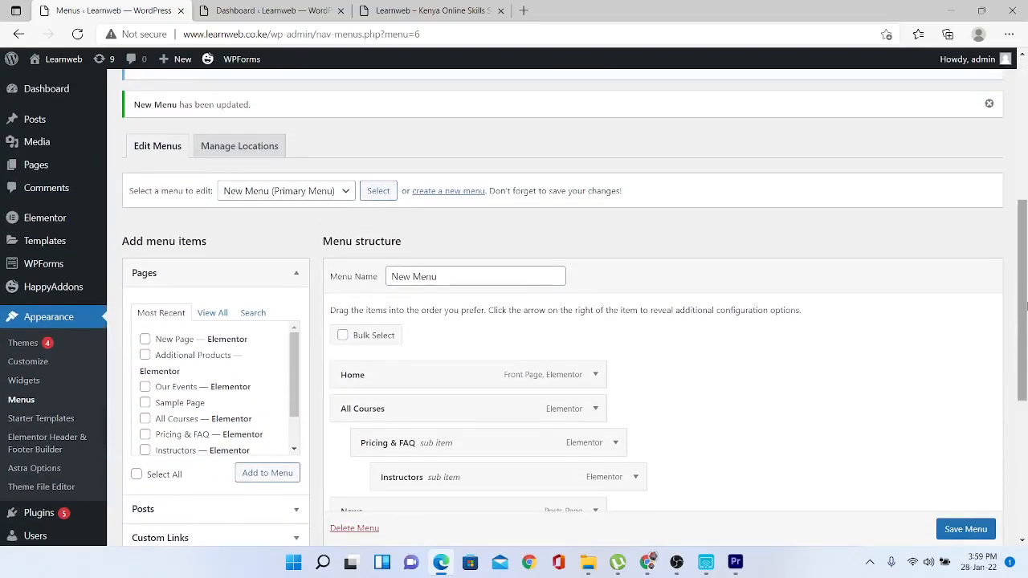
pyautogui.click(341, 193)
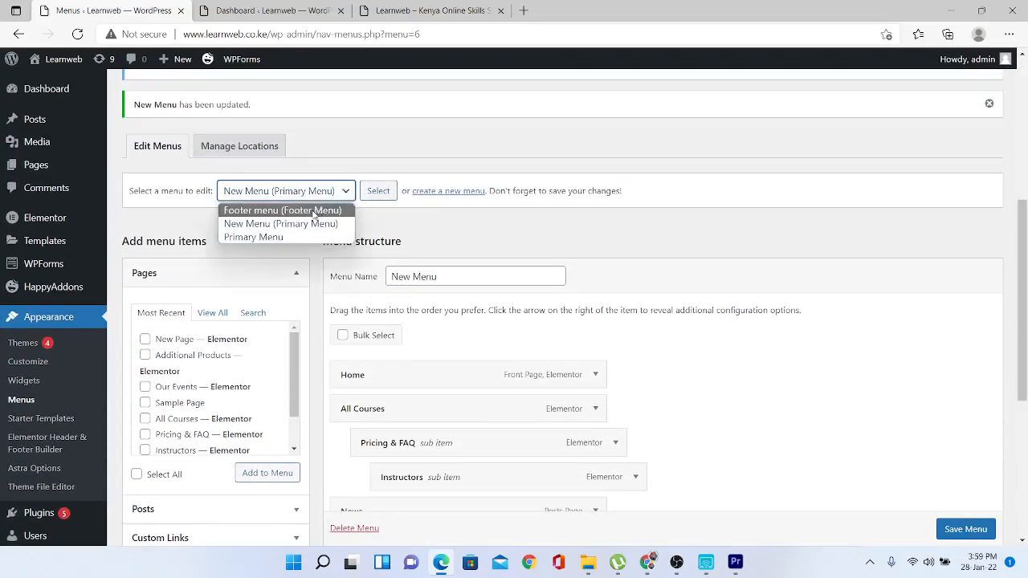
pyautogui.click(313, 211)
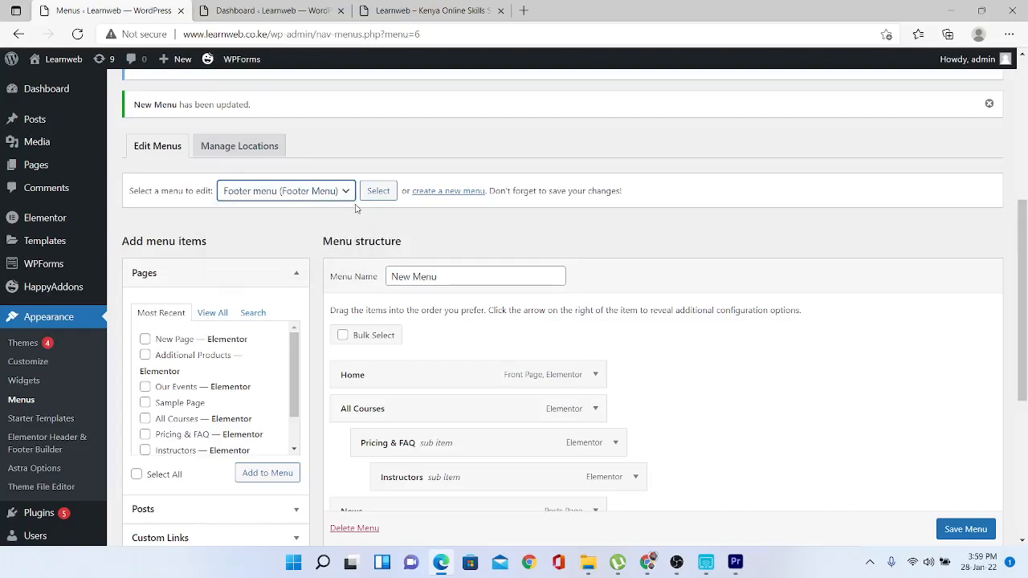
pyautogui.click(386, 193)
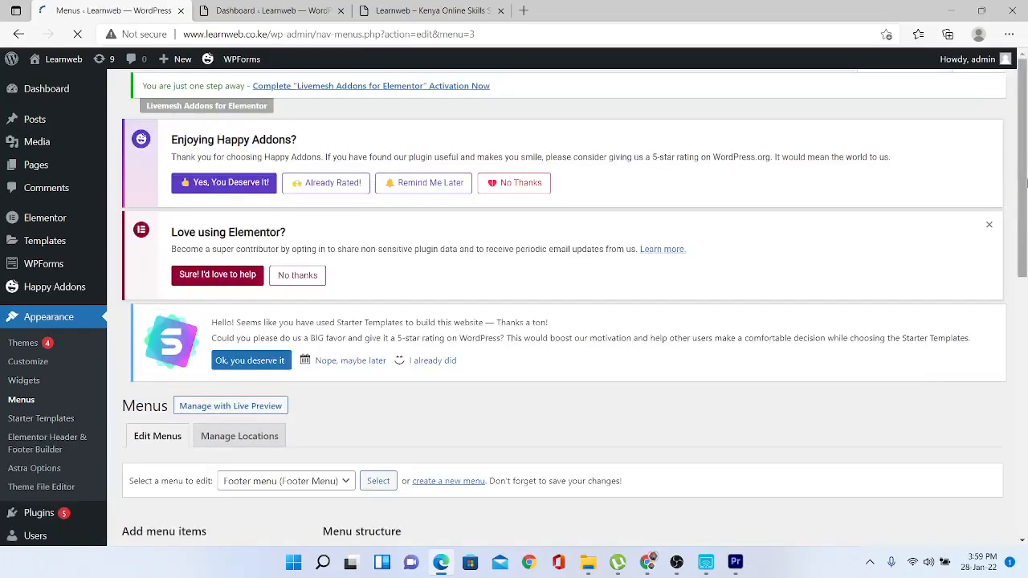
pyautogui.moveTo(1026, 168); pyautogui.dragTo(1026, 388)
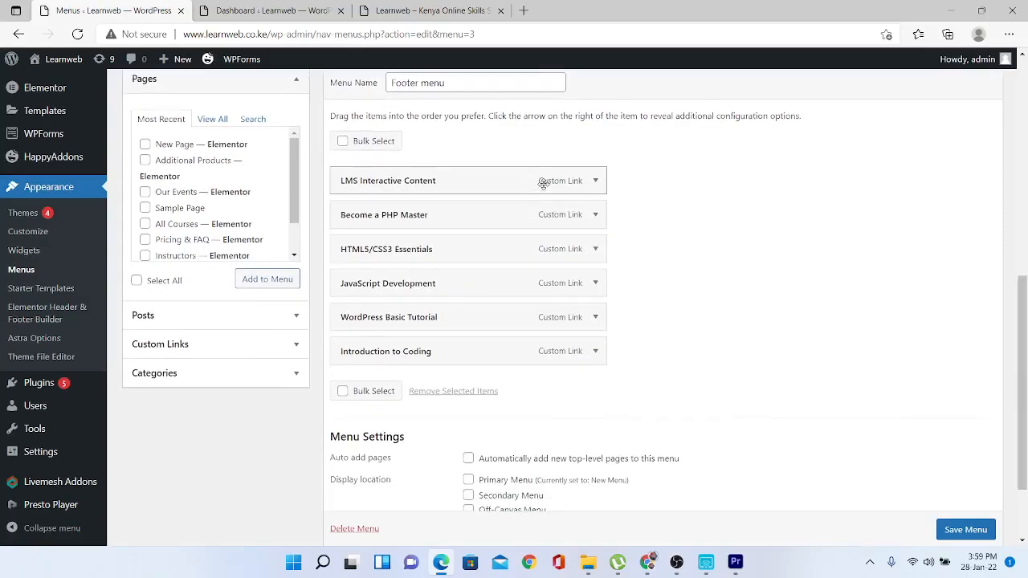
pyautogui.click(596, 183)
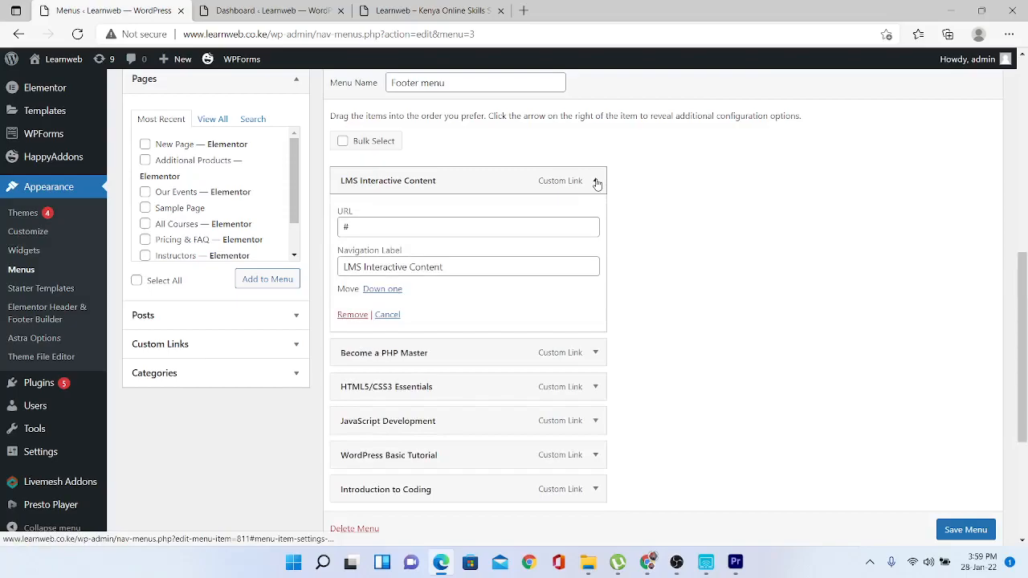
pyautogui.click(409, 227)
pyautogui.moveTo(401, 227); pyautogui.dragTo(335, 230)
pyautogui.write('https:')
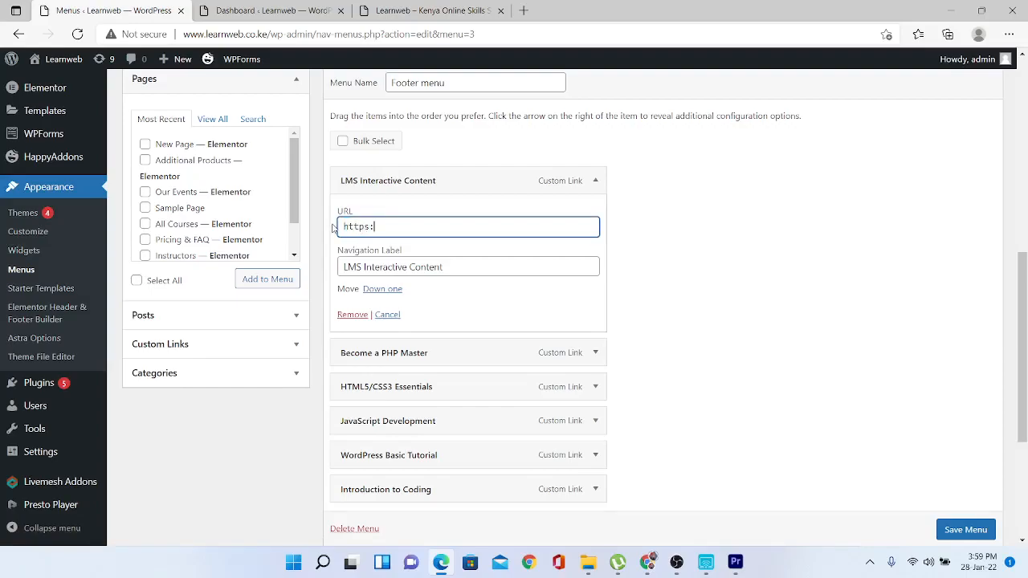
pyautogui.write('//www.finahost.co.ke')
pyautogui.click(595, 180)
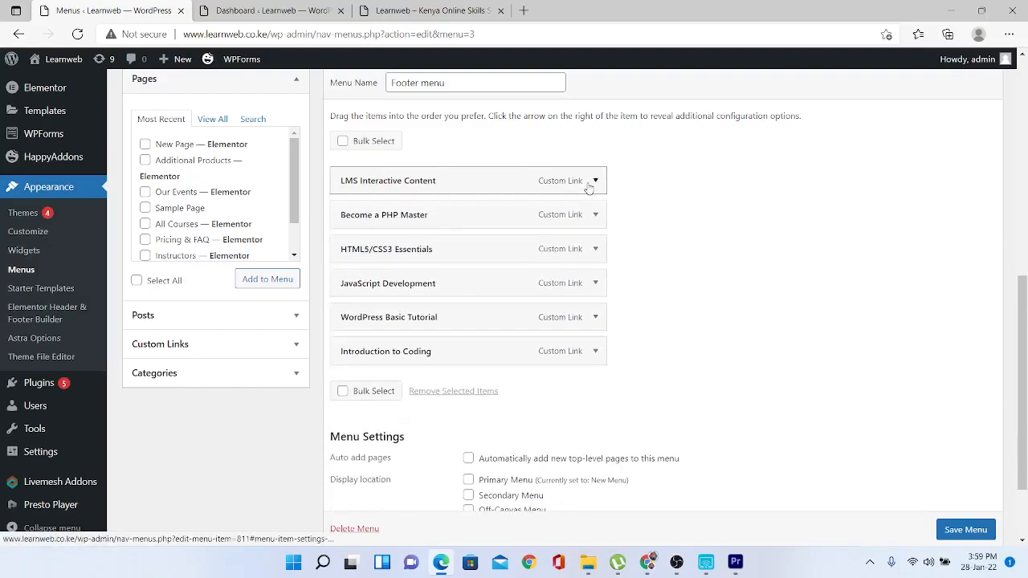
# Add a custom link with the URL # and the link text Advanced Services to the Footer menu.
pyautogui.click(250, 350)
pyautogui.click(248, 186)
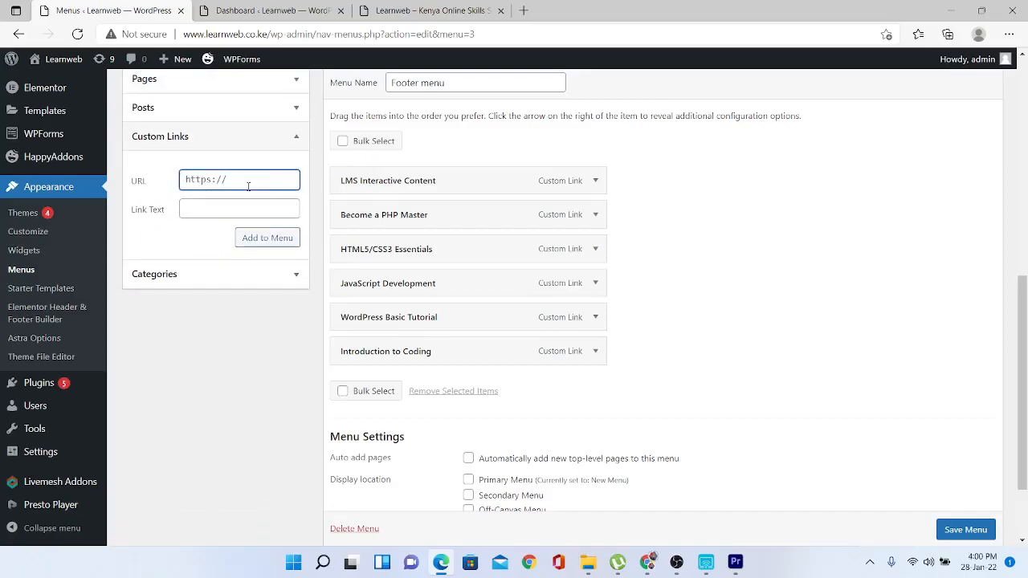
pyautogui.hotkey('ctrl', 'a')
pyautogui.write('#')
pyautogui.click(232, 207)
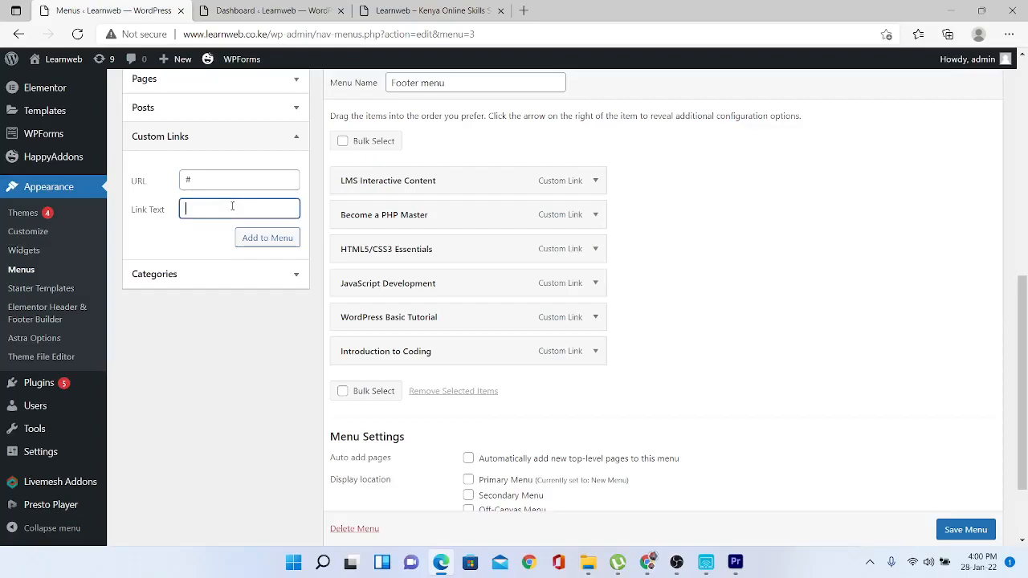
pyautogui.write('Services')
pyautogui.click(178, 206)
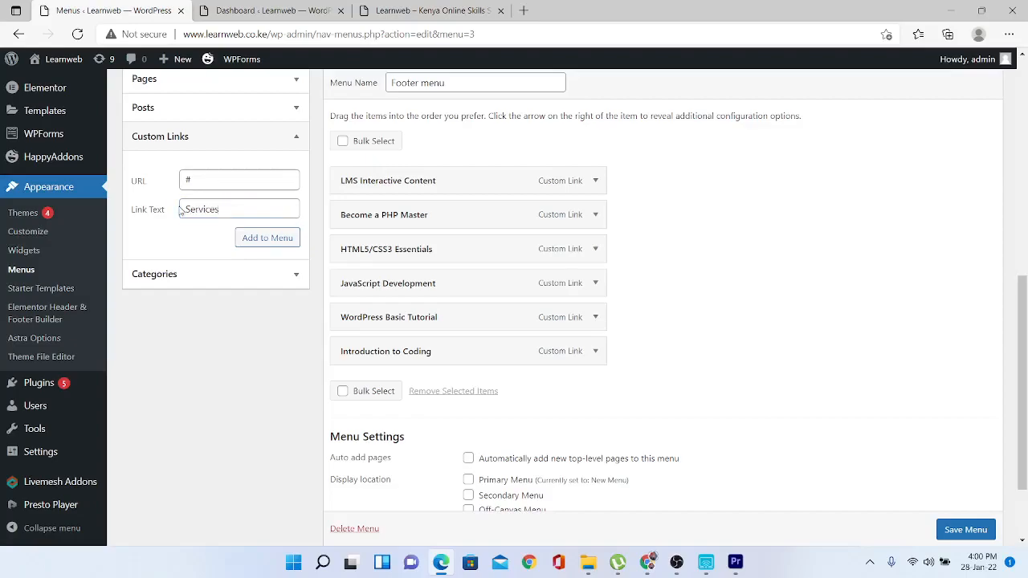
pyautogui.click(183, 210)
pyautogui.write('Ad')
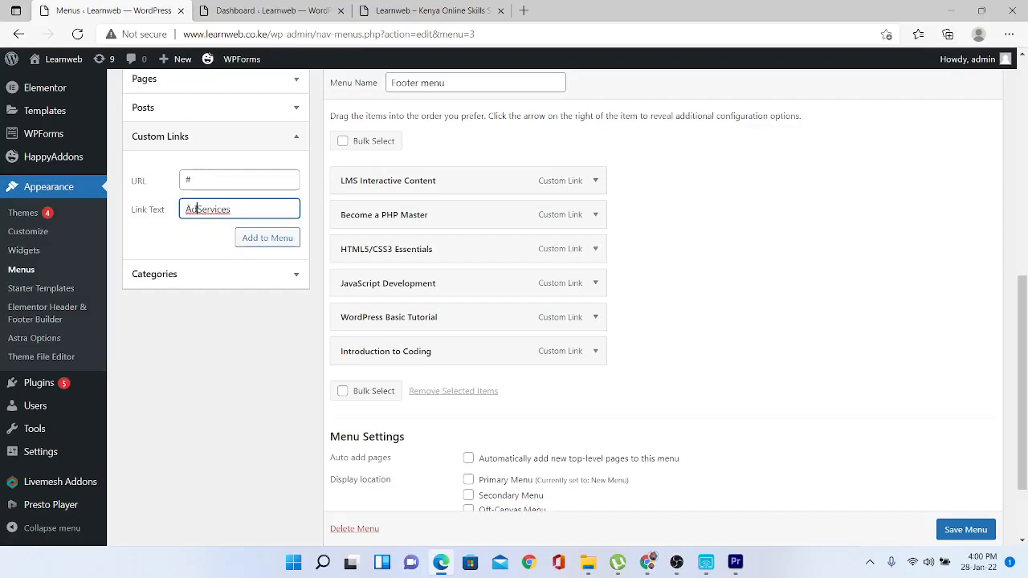
pyautogui.write('vanced')
pyautogui.click(254, 240)
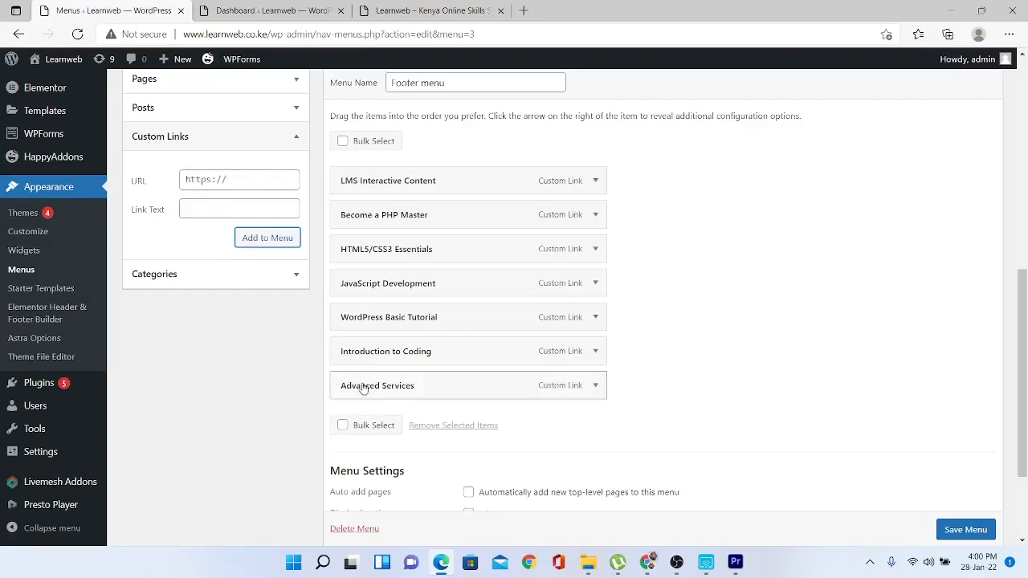
# Place Advanced Services at top level below LMS Interactive Content with Become a PHP Master as its sub item, and save the Footer menu.
pyautogui.moveTo(372, 393); pyautogui.dragTo(393, 223)
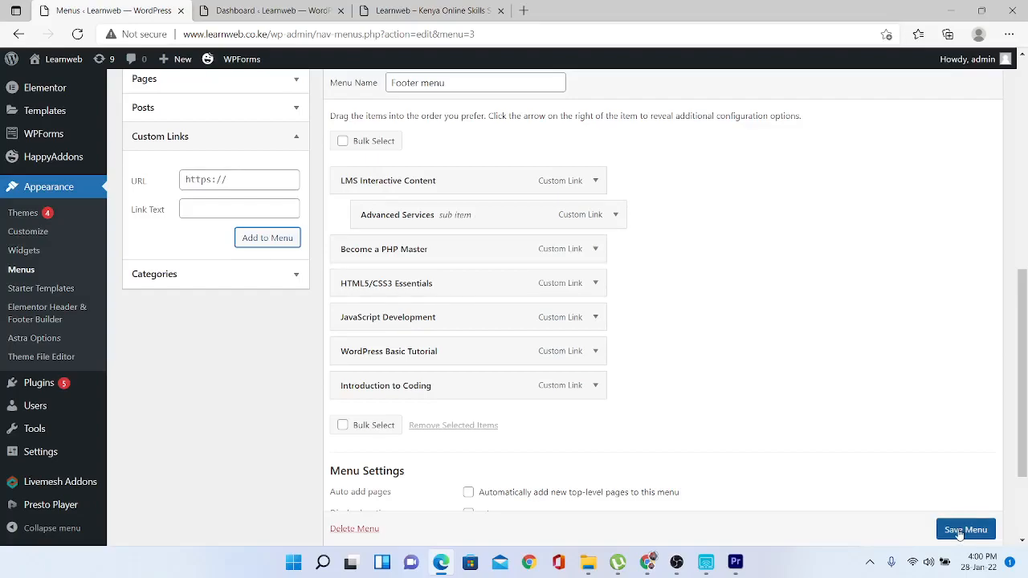
pyautogui.moveTo(490, 220); pyautogui.dragTo(476, 253)
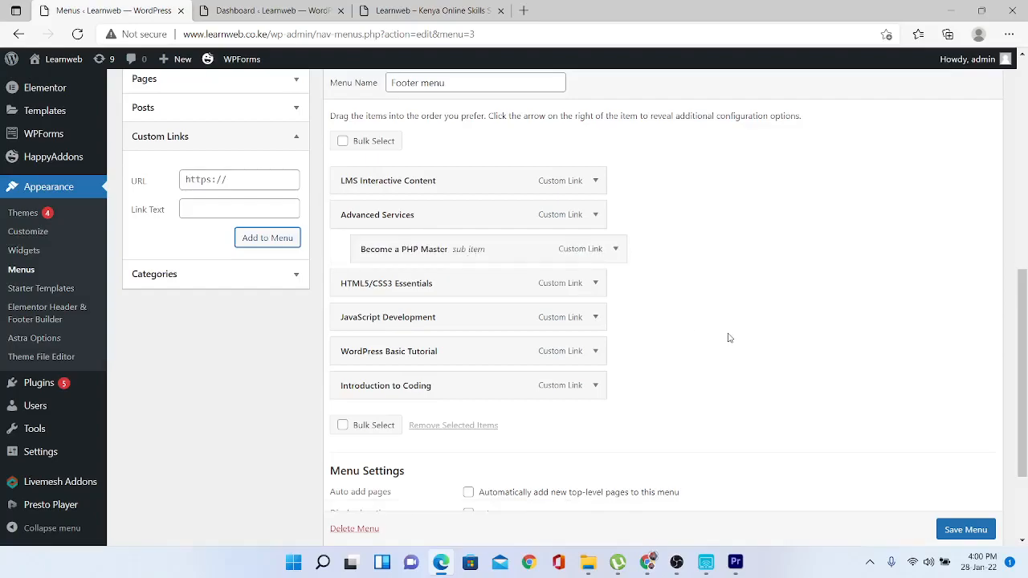
pyautogui.scroll(-1, 964, 530)
pyautogui.click(964, 530)
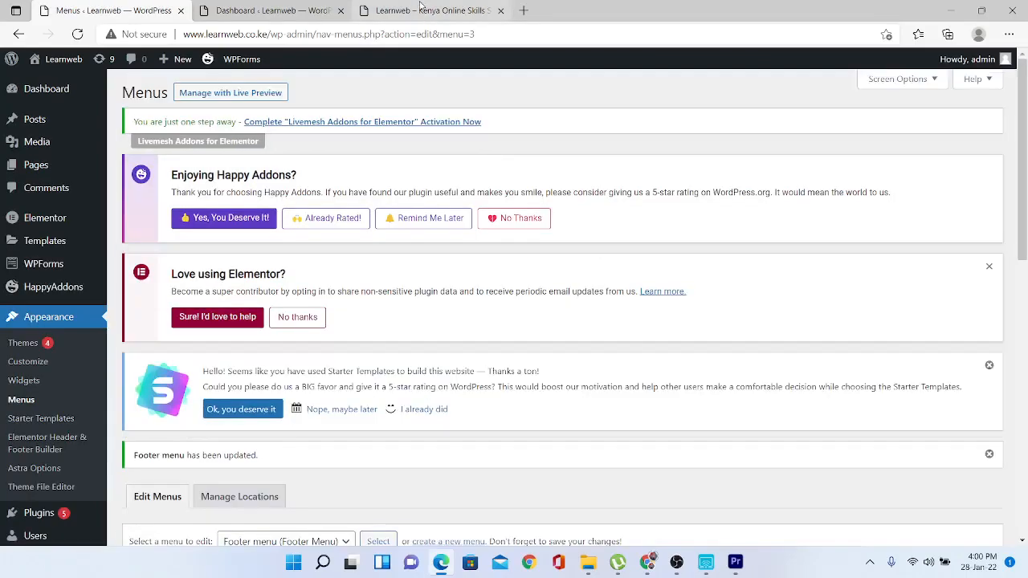
# Reload the live home page and check the Popular Courses links in its footer.
pyautogui.click(434, 10)
pyautogui.moveTo(1022, 105); pyautogui.dragTo(1024, 543)
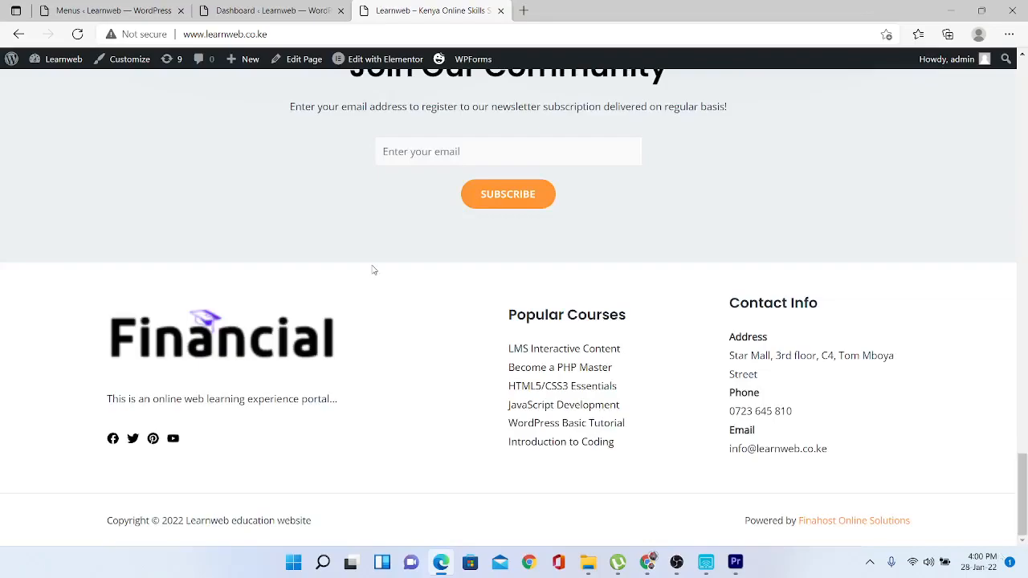
pyautogui.click(78, 34)
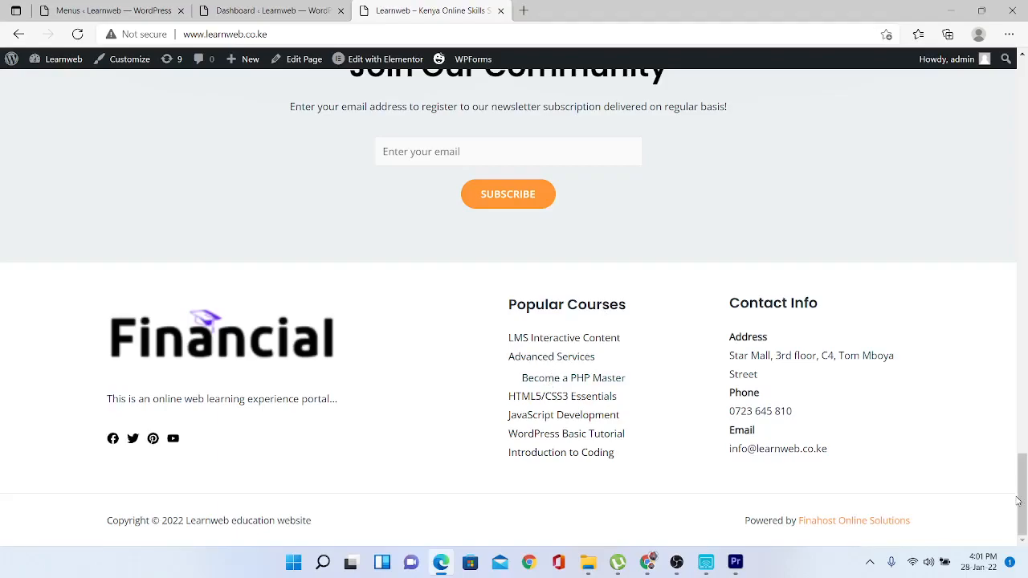
pyautogui.moveTo(1019, 498); pyautogui.dragTo(1021, 72)
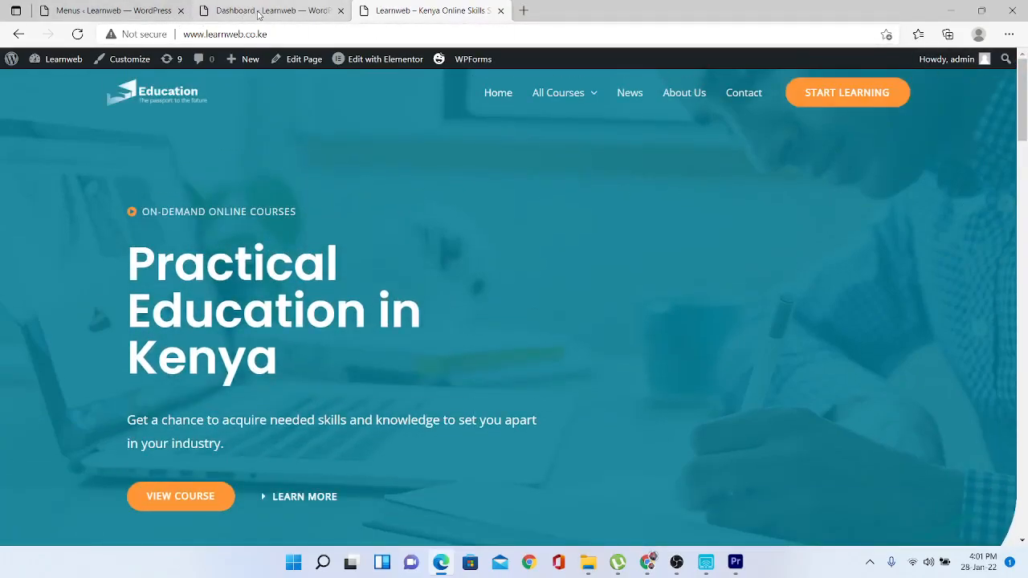
# Return to the menu editor and save the Footer menu again.
pyautogui.click(258, 11)
pyautogui.click(117, 10)
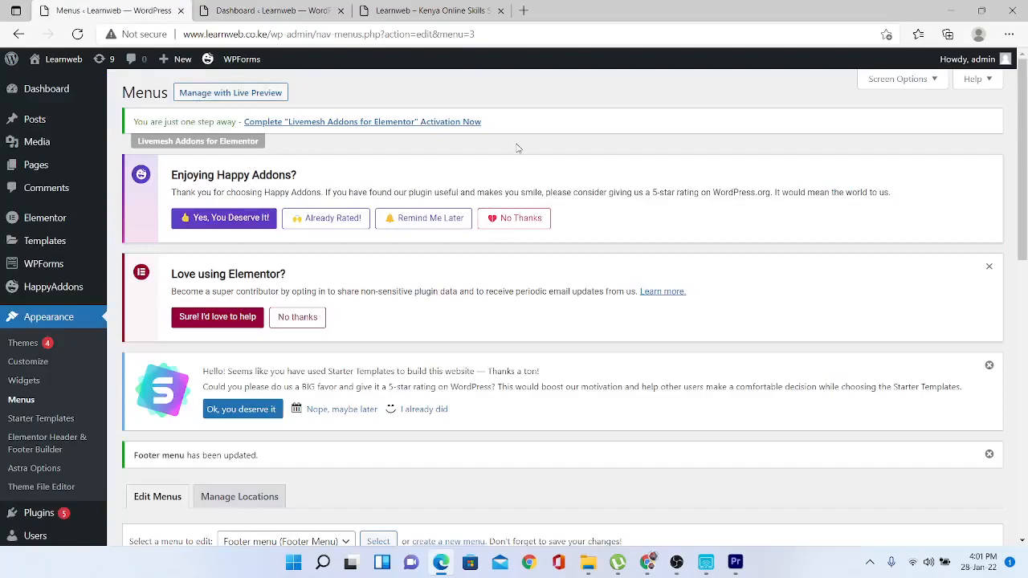
pyautogui.moveTo(1024, 157); pyautogui.dragTo(1021, 374)
pyautogui.click(966, 530)
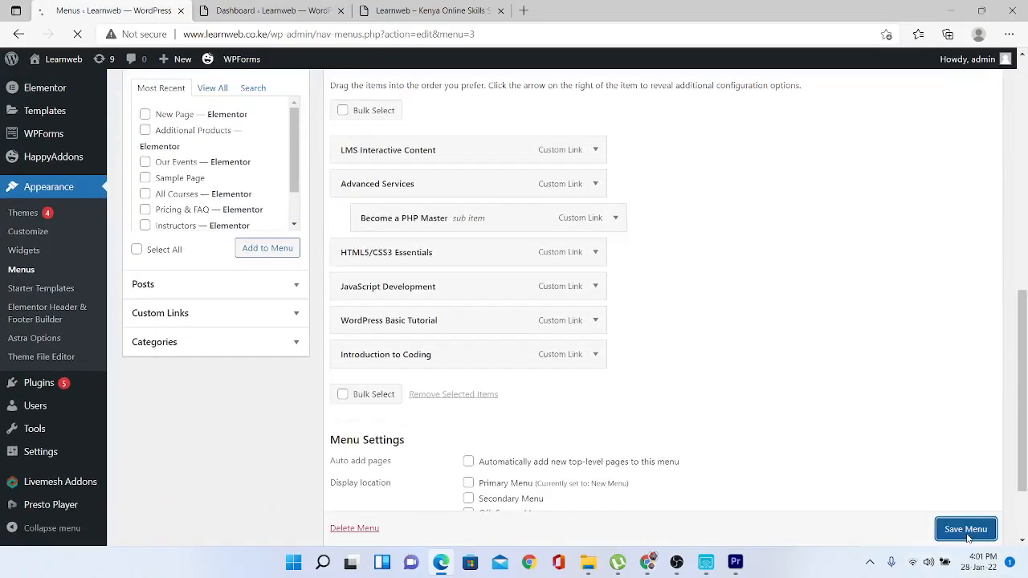